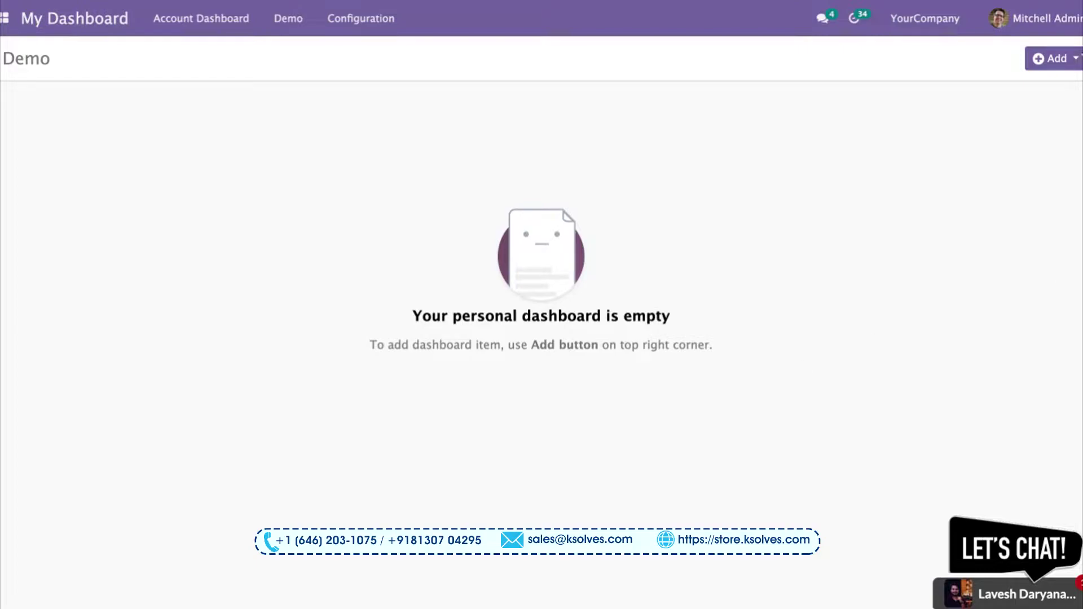
Step: Create a new tile on the Sales Order model named Demo
left_click(1075, 57)
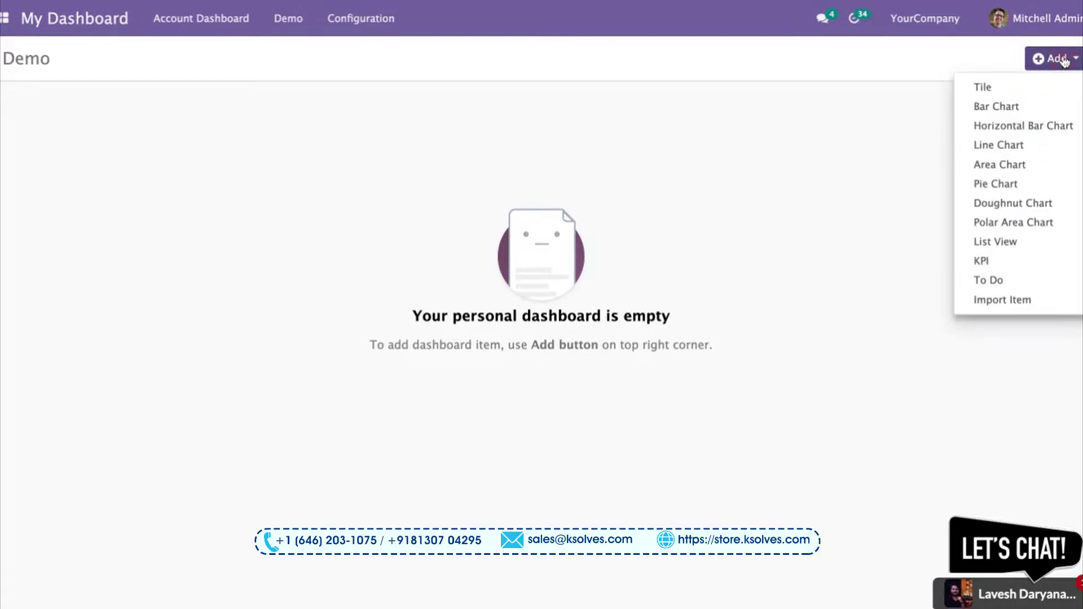
left_click(1006, 87)
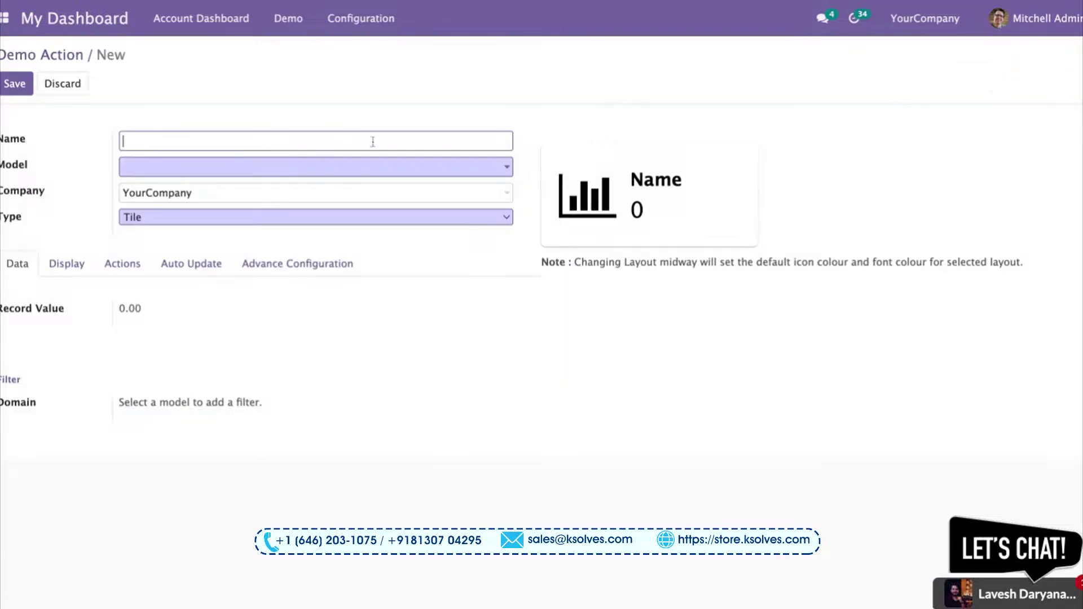
left_click(164, 145)
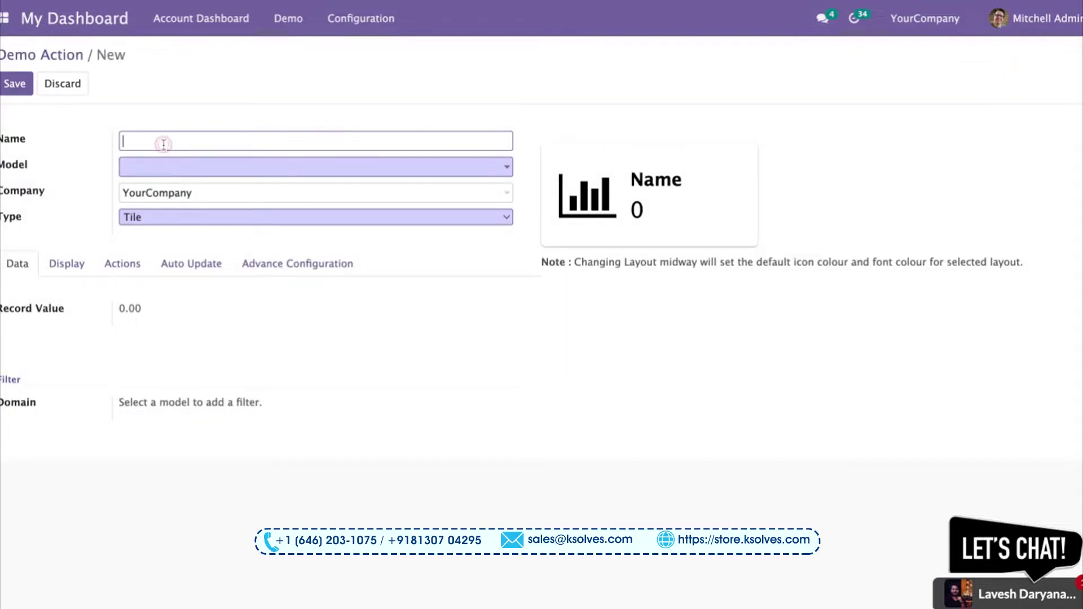
left_click(185, 166)
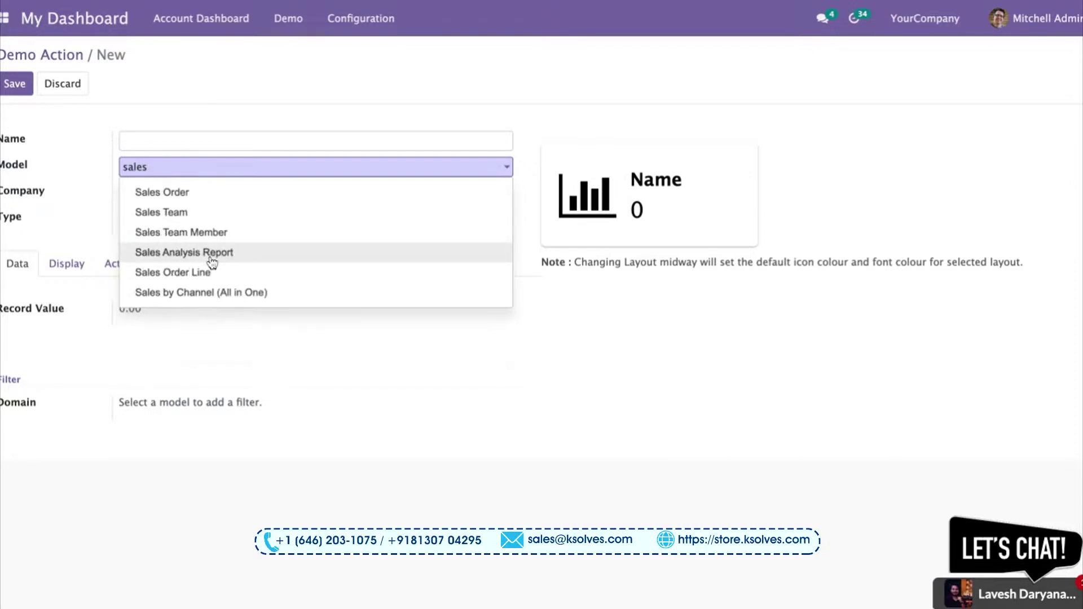
key("Escape")
key("Return")
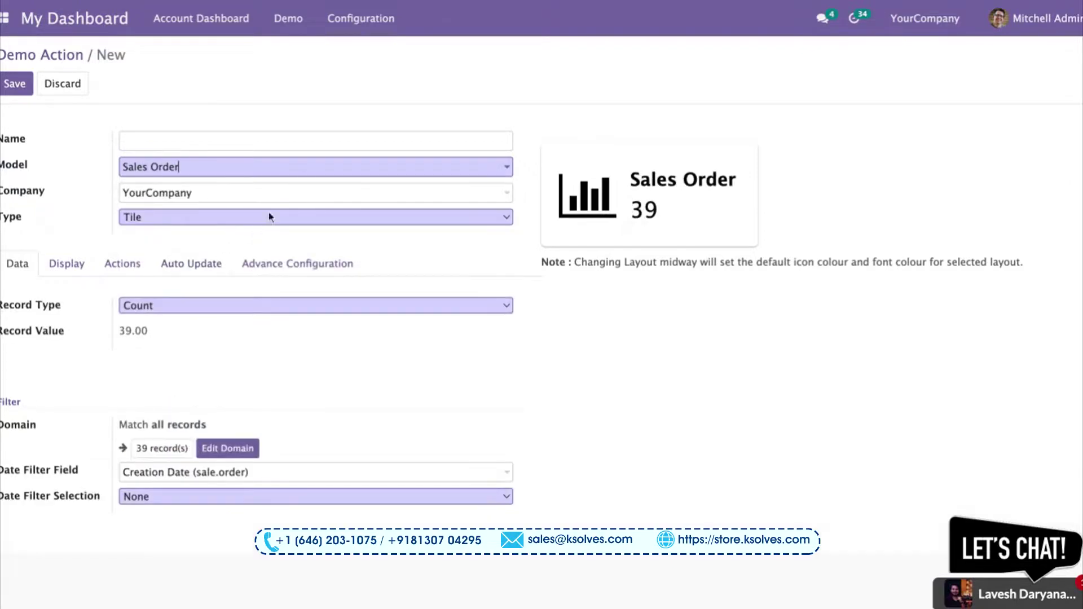
left_click(342, 142)
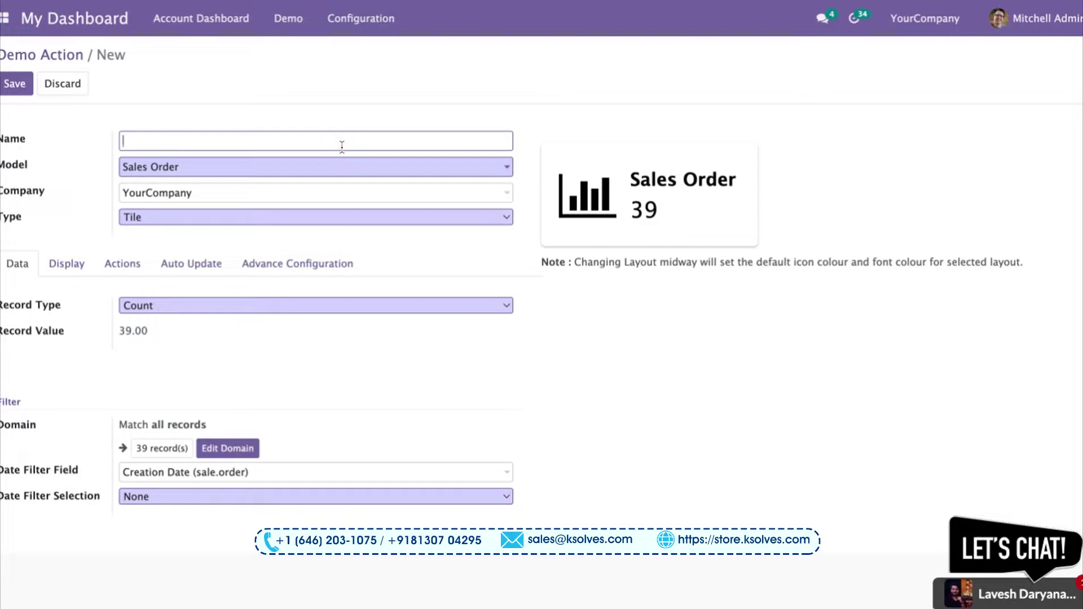
type("Demo")
left_click(278, 306)
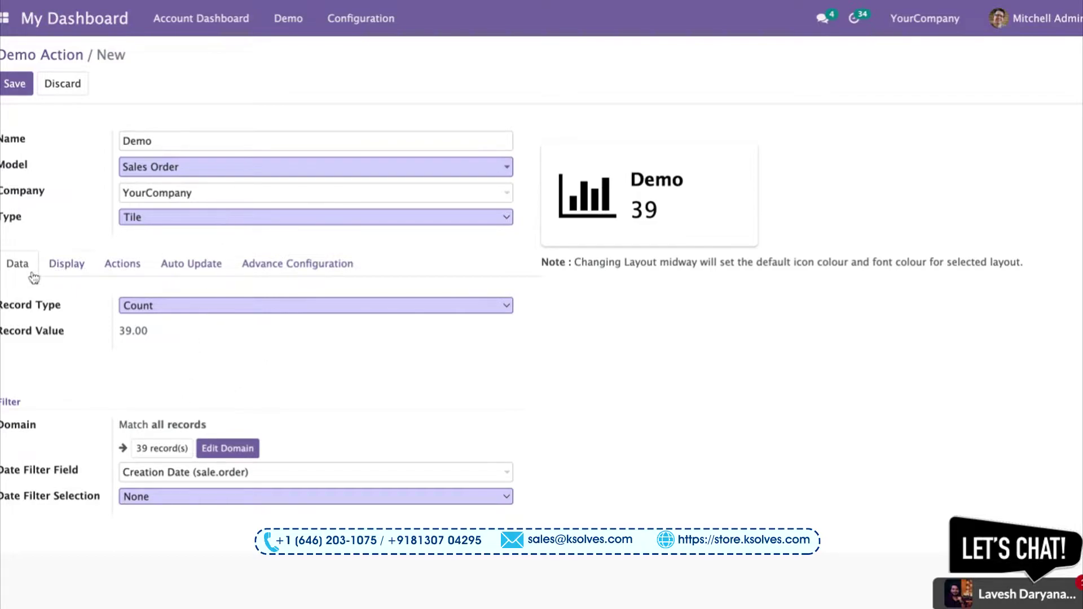
Step: Give the Demo tile the blue theme, save it, and return to the Demo dashboard
left_click(68, 263)
left_click(165, 358)
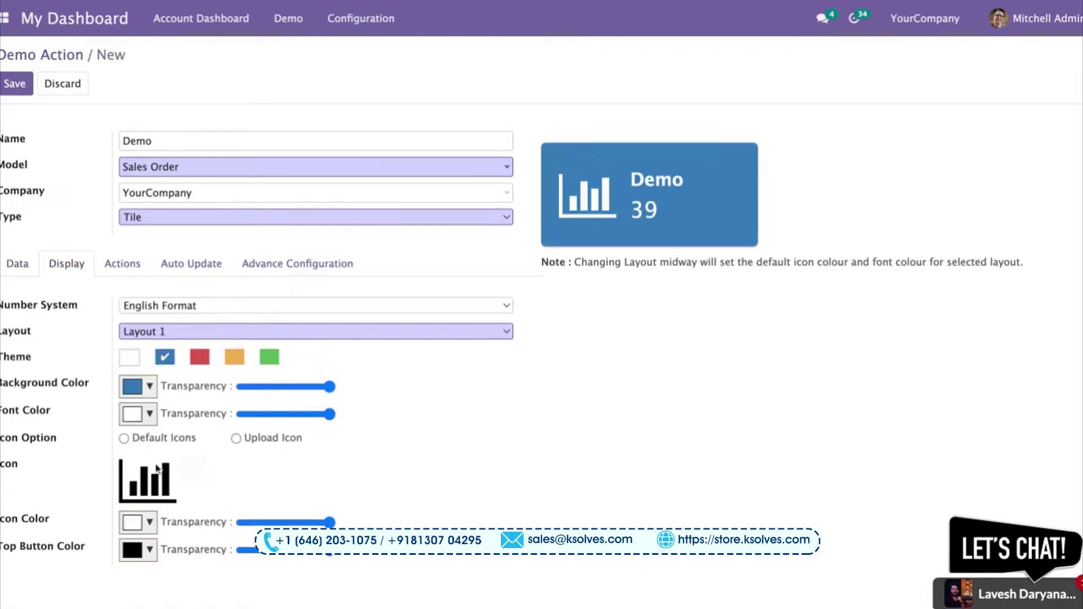
left_click(14, 84)
left_click(287, 23)
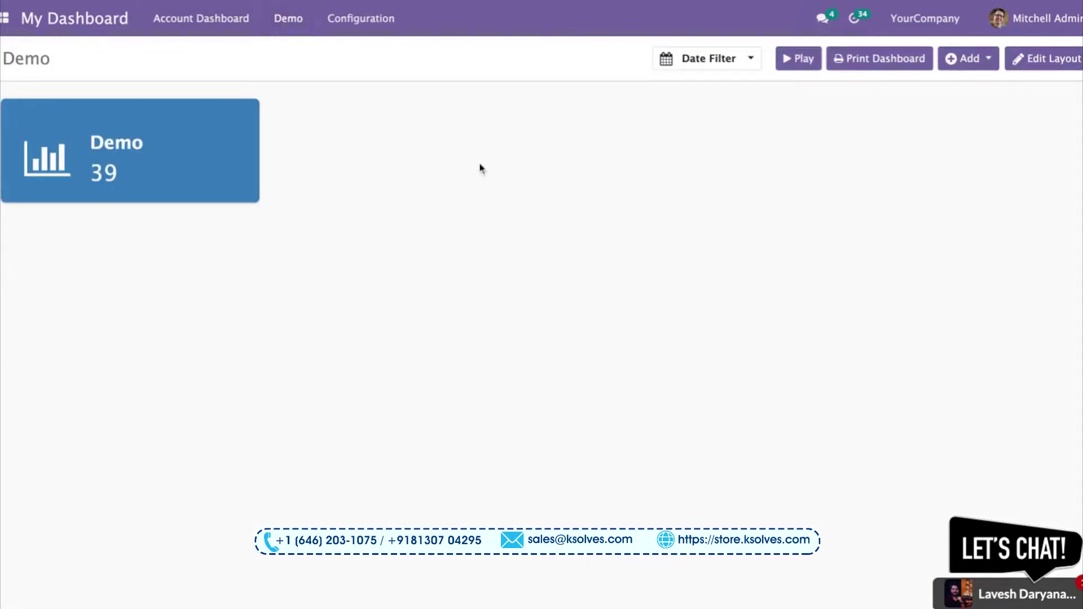
Step: Create and save a Sales Order bar chart measuring Total grouped by Salesperson, then return to Demo
left_click(969, 62)
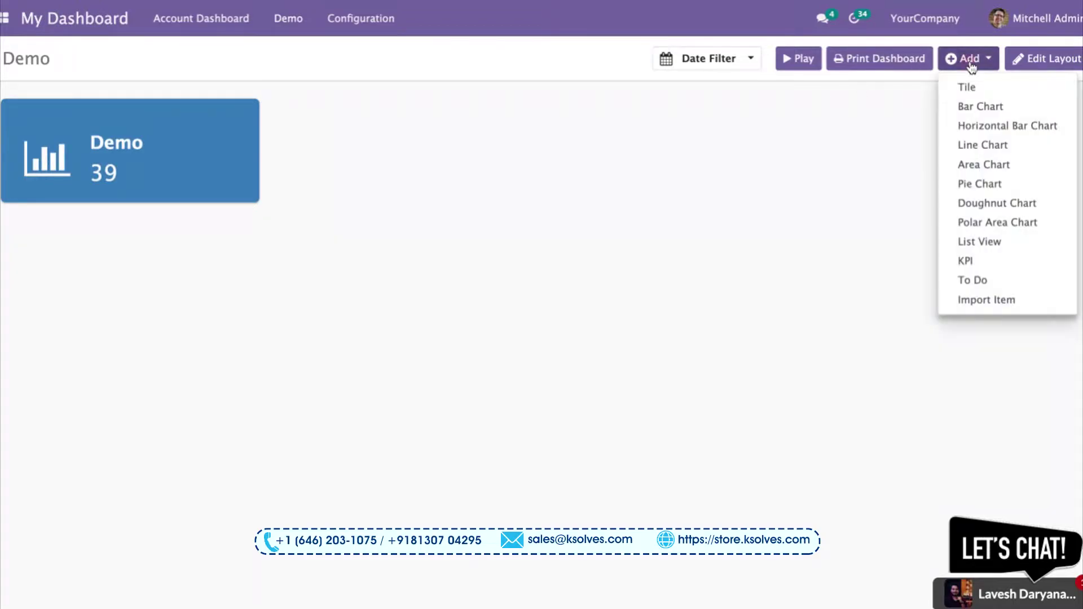
left_click(986, 113)
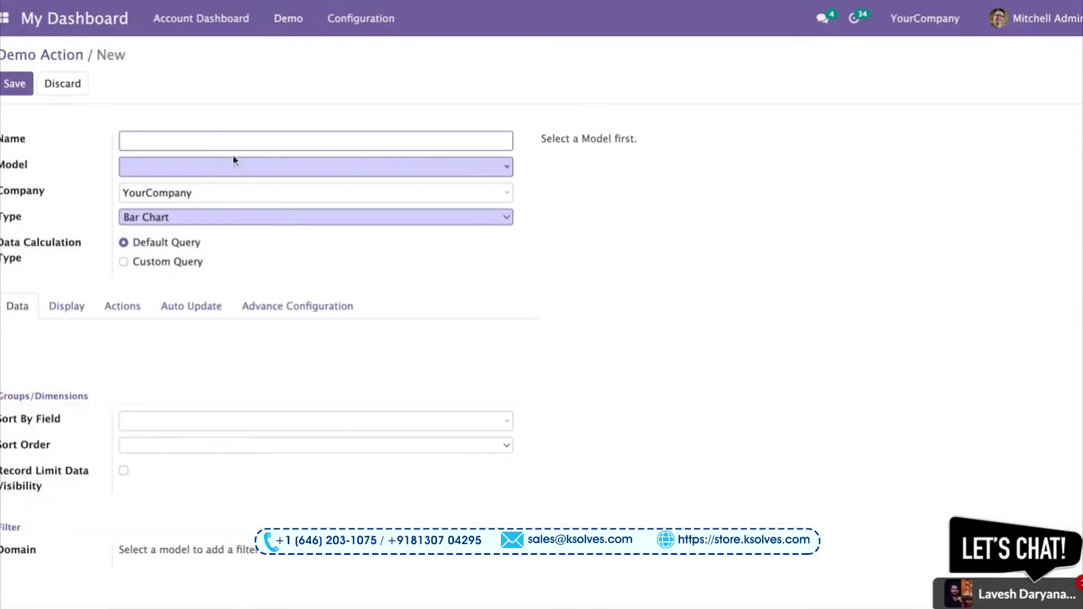
left_click(233, 169)
type("sales")
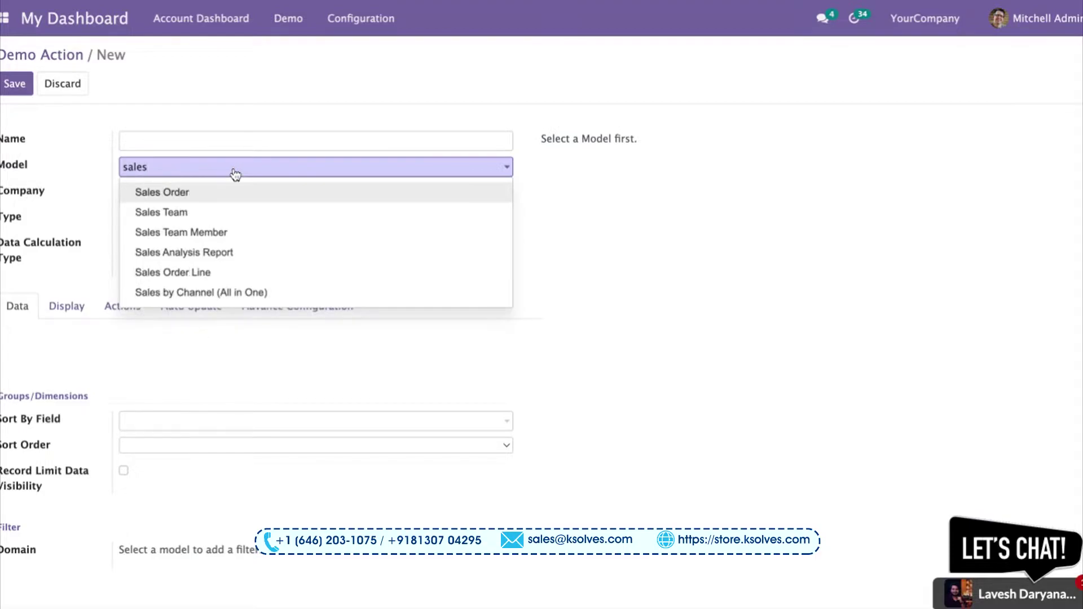
key("Return")
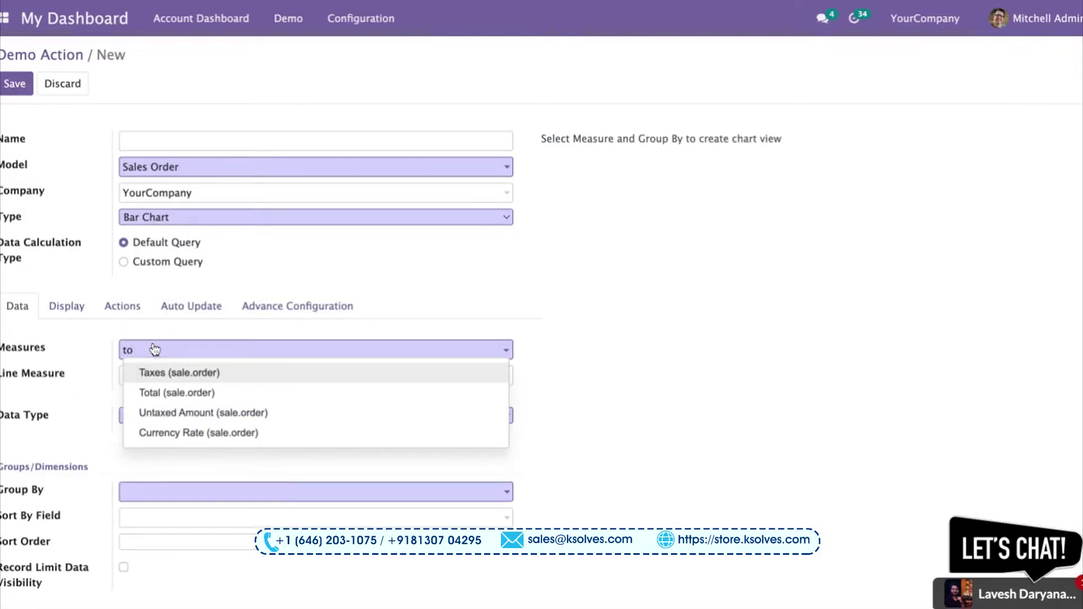
key("Return")
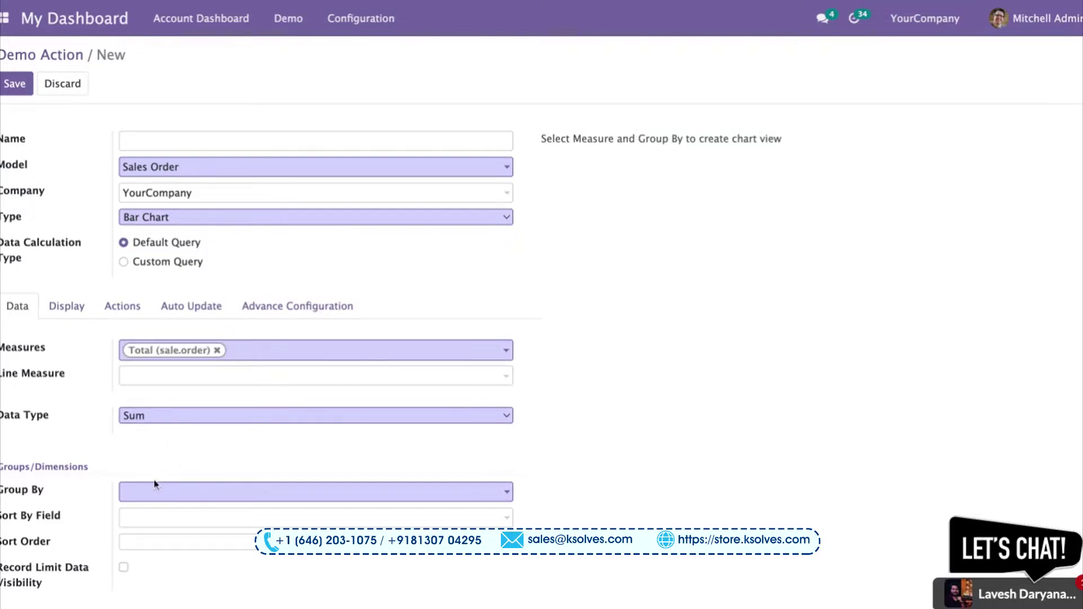
left_click(153, 495)
type("sales")
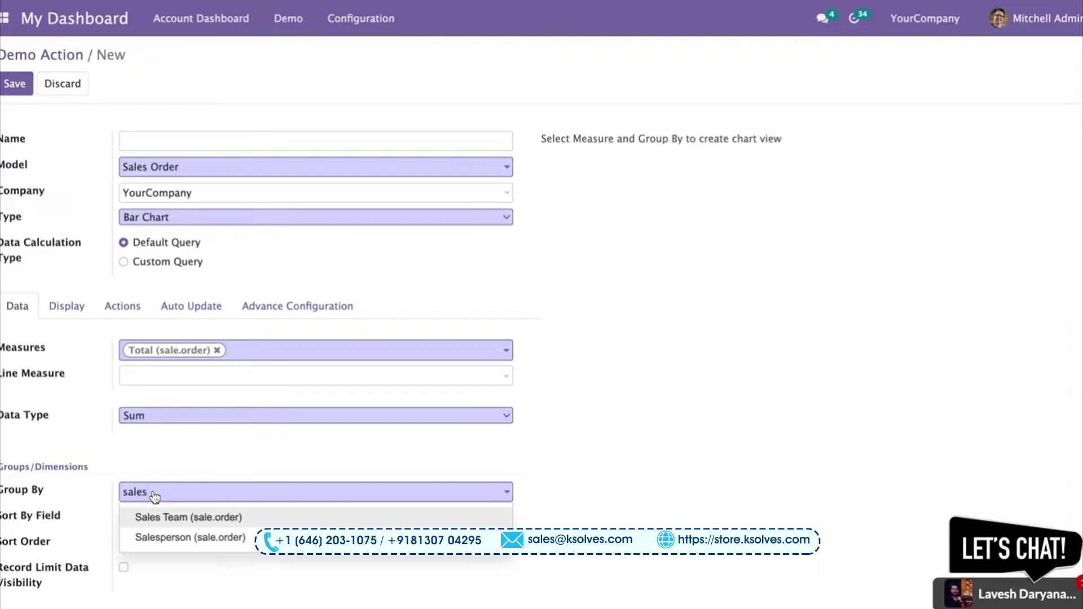
key("Down")
key("Return")
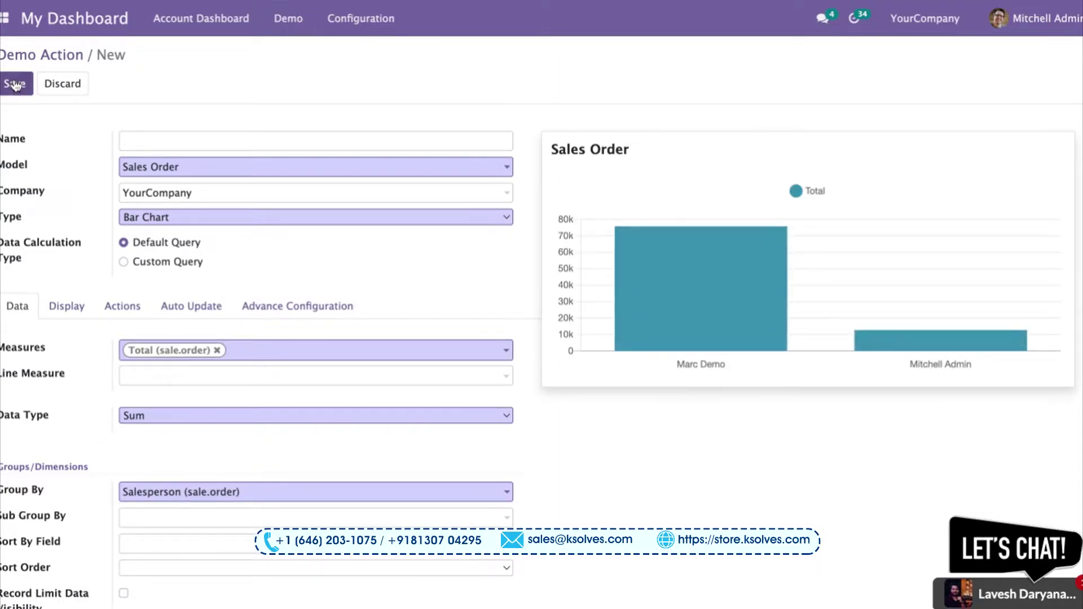
left_click(15, 85)
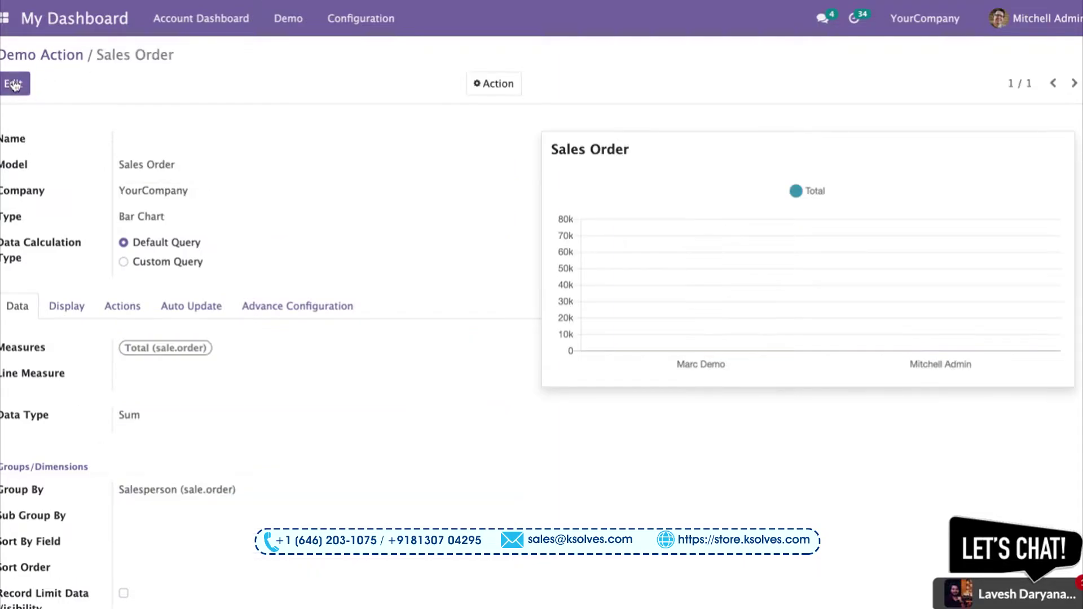
left_click(289, 20)
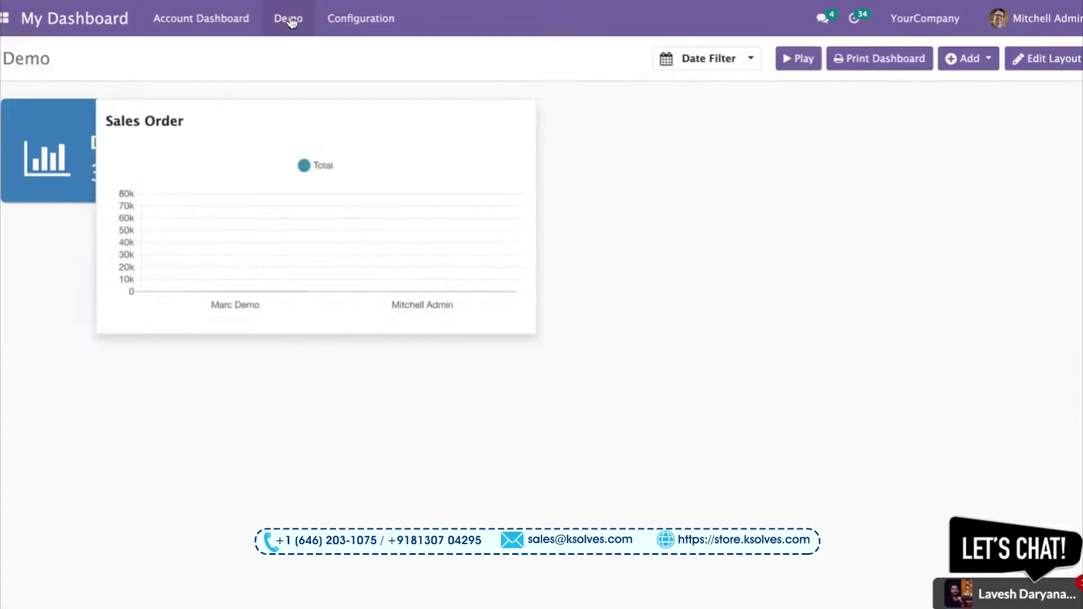
Step: Start a horizontal bar chart on Sales Order with Total as its measure
left_click(972, 58)
left_click(988, 125)
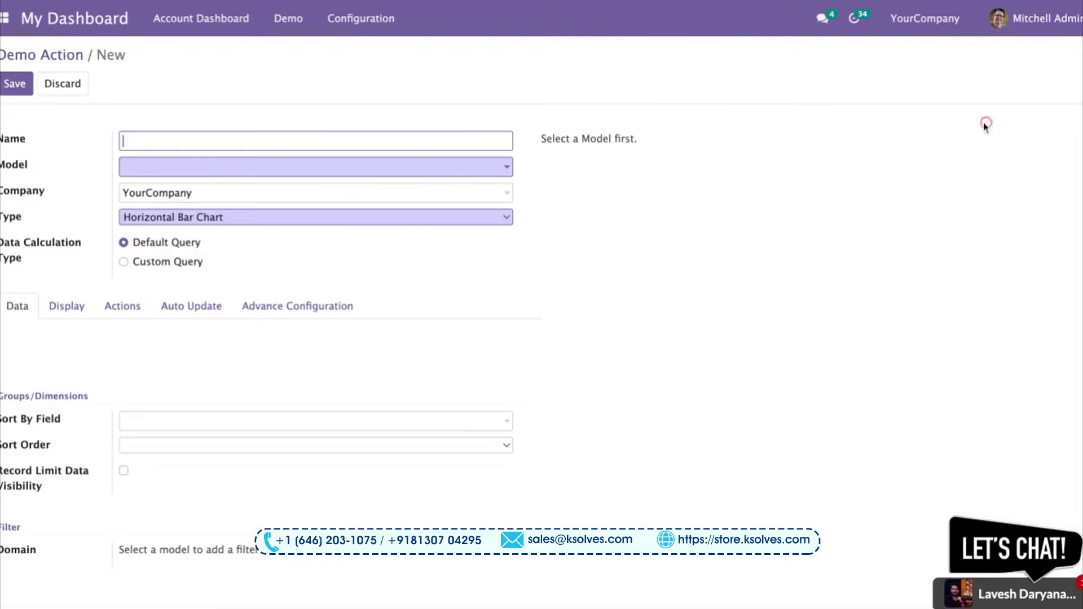
left_click(276, 168)
type("sales")
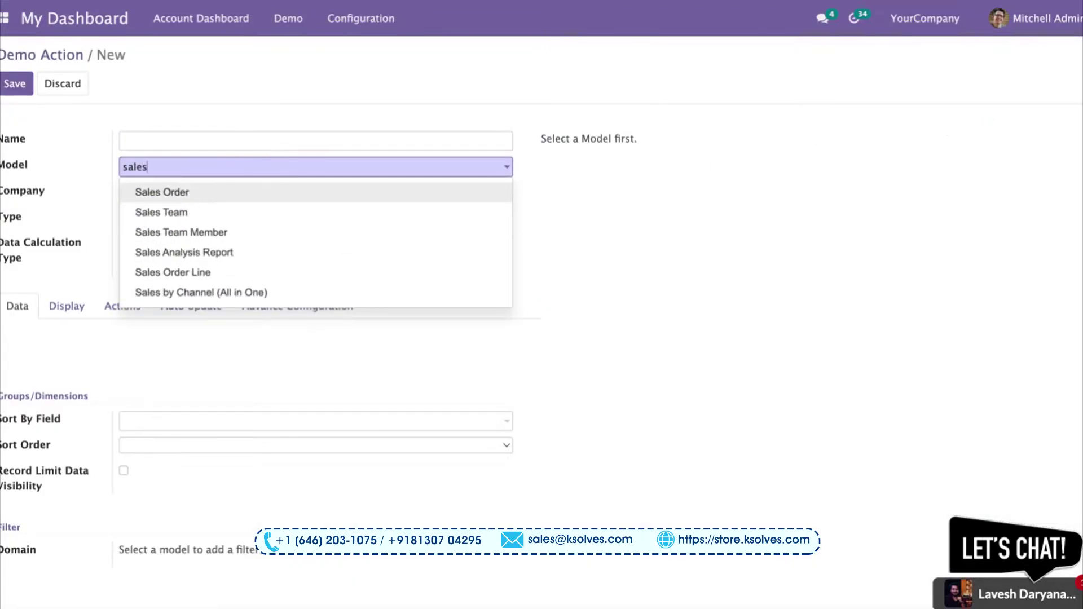
key("Escape")
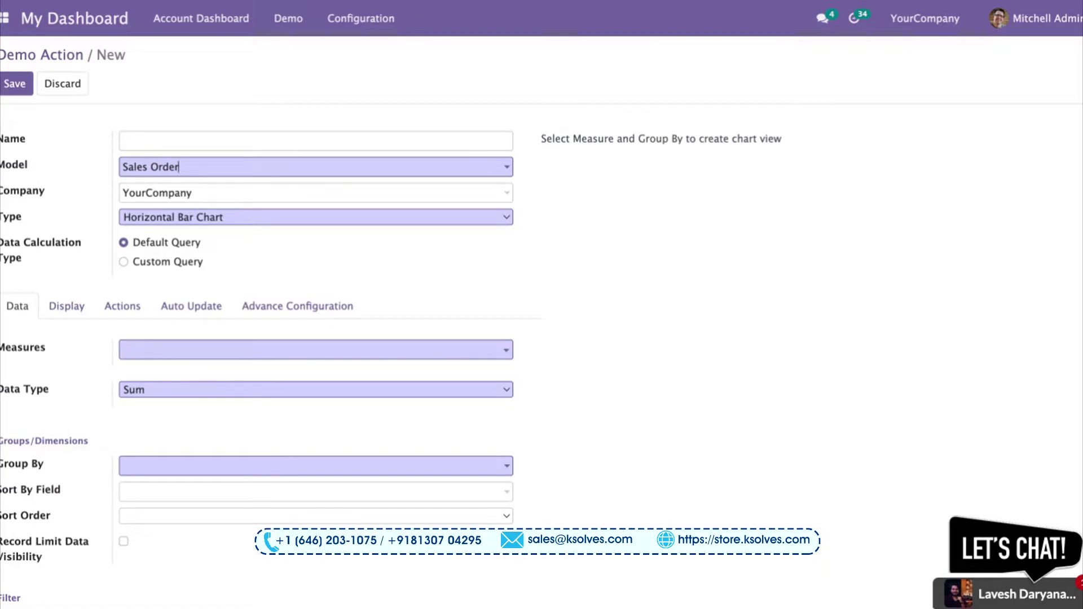
left_click(153, 351)
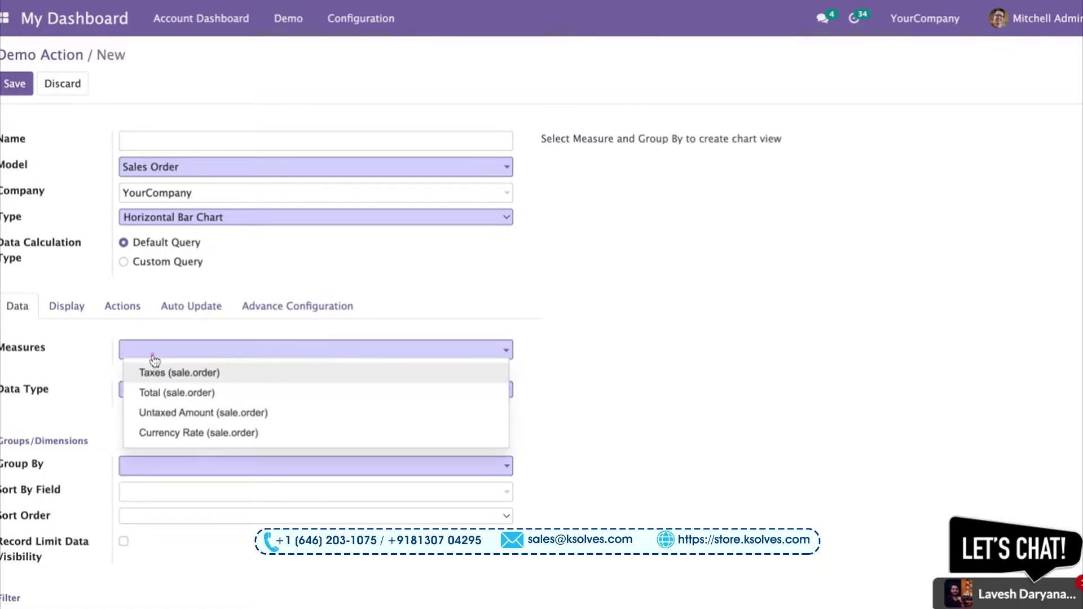
type("tota")
key("Escape")
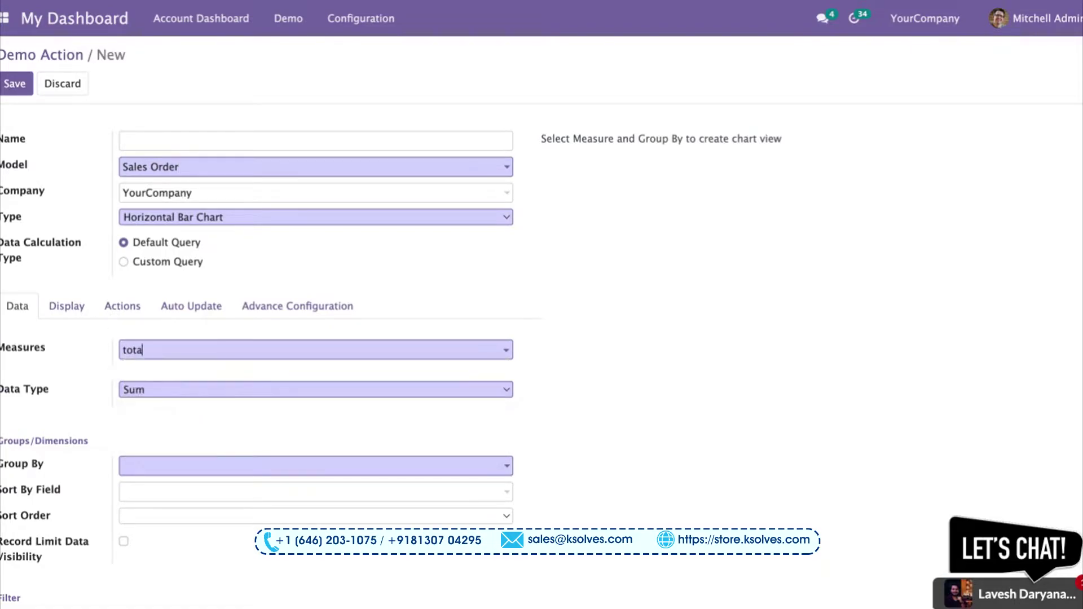
Step: Group the horizontal bar chart by Customer, save it, and start a new Line Chart item
left_click(168, 472)
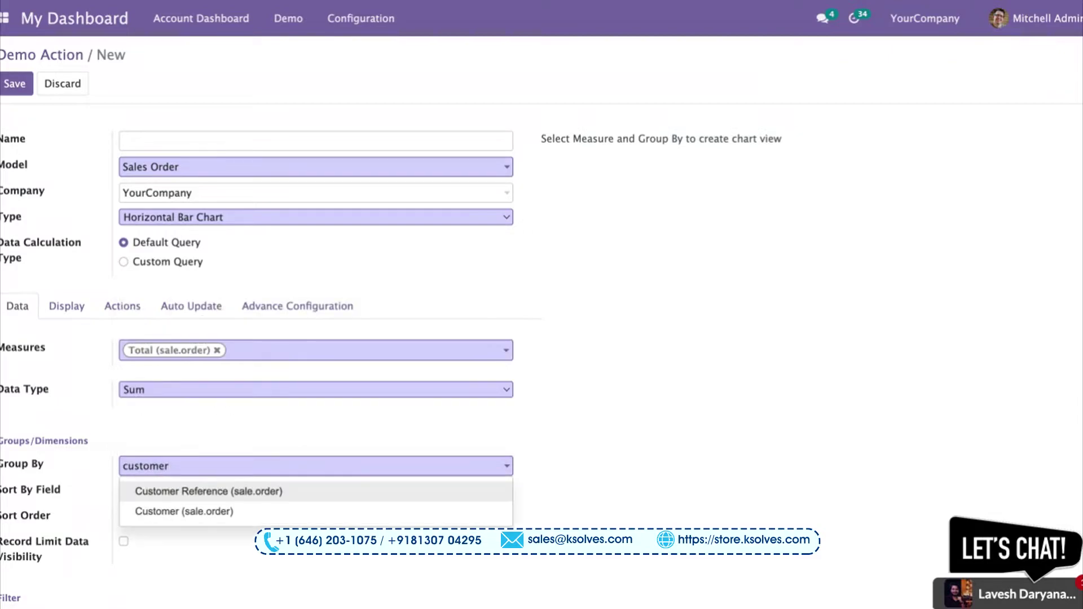
key("Down")
type("customer")
key("Return")
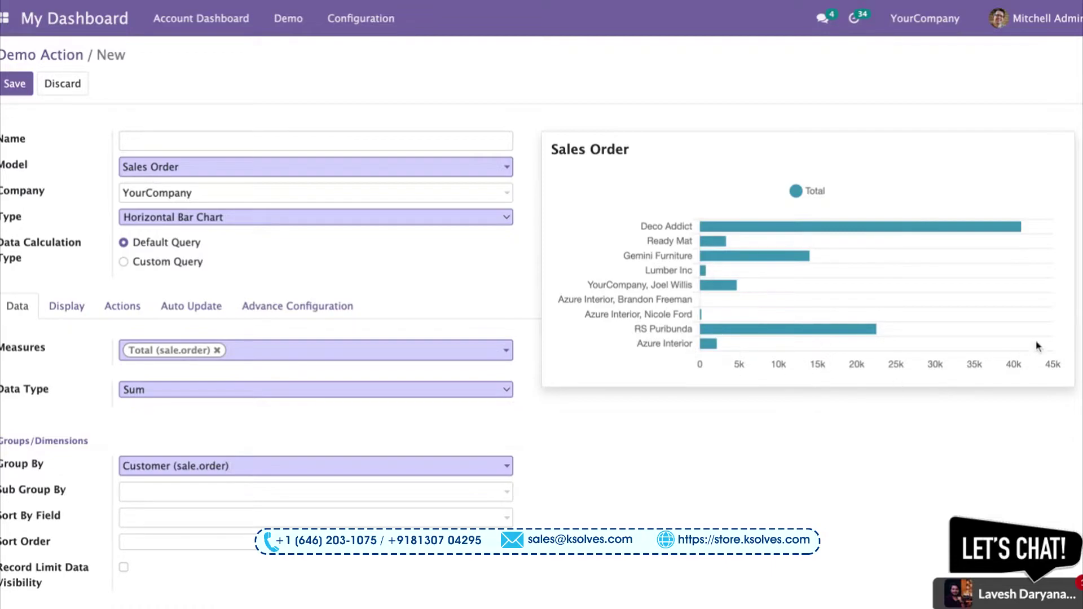
scroll(314, 404, "down", 3)
scroll(314, 404, "up", 3)
left_click(17, 85)
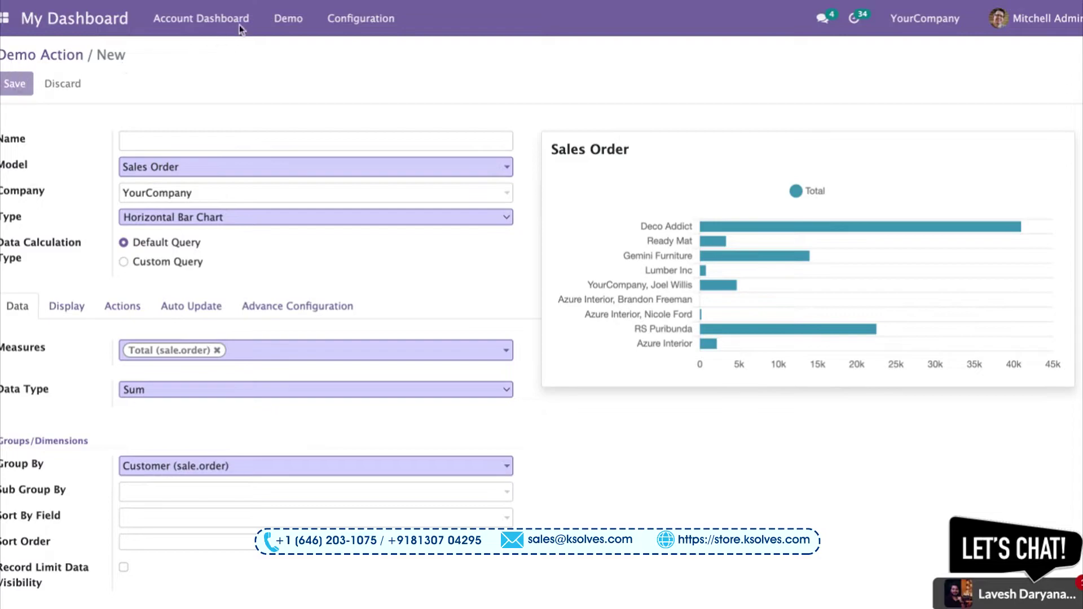
left_click(288, 19)
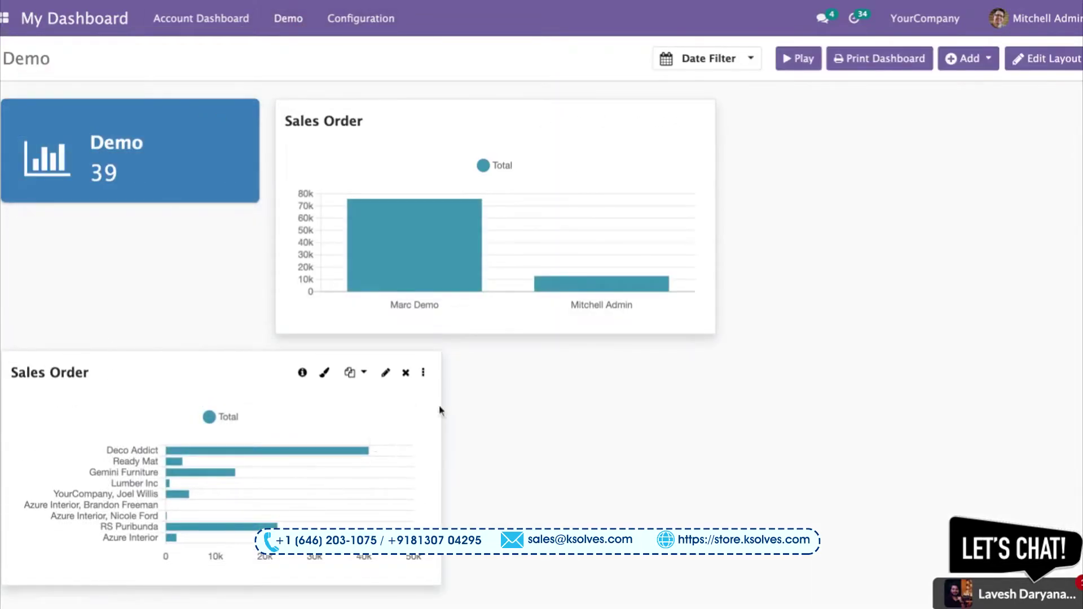
left_click(985, 58)
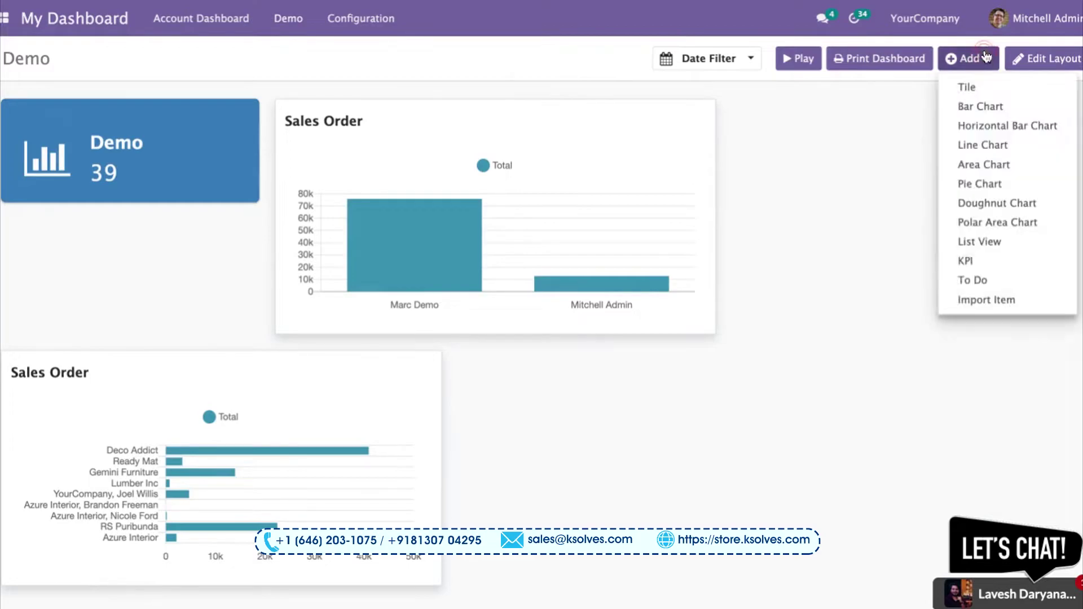
left_click(1014, 144)
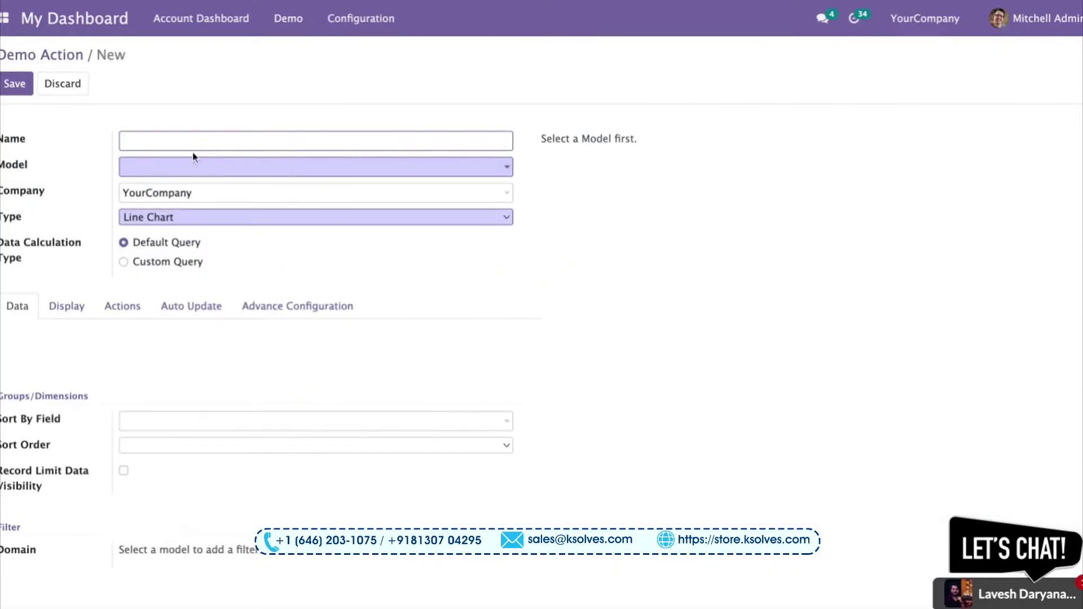
Step: Set the line chart's model to Sales Order and its measure to Total
left_click(194, 145)
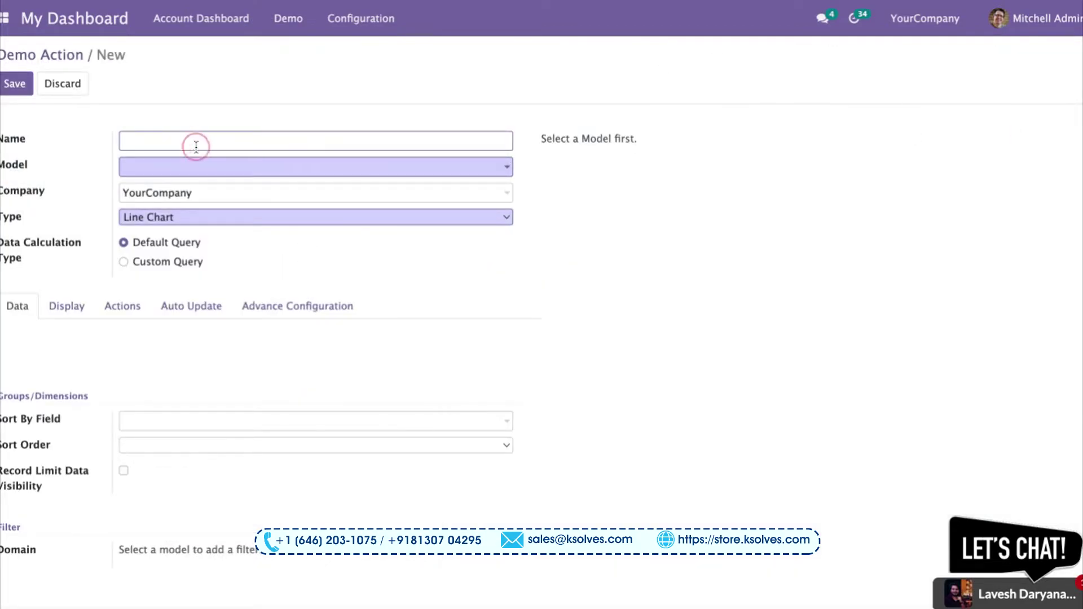
left_click(187, 174)
type("sale")
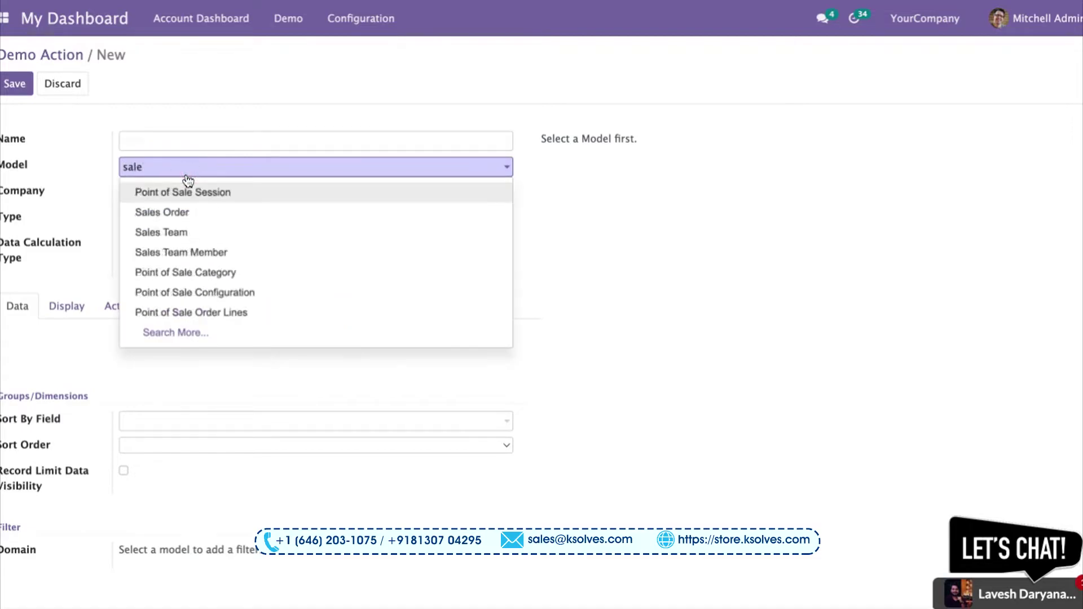
left_click(188, 213)
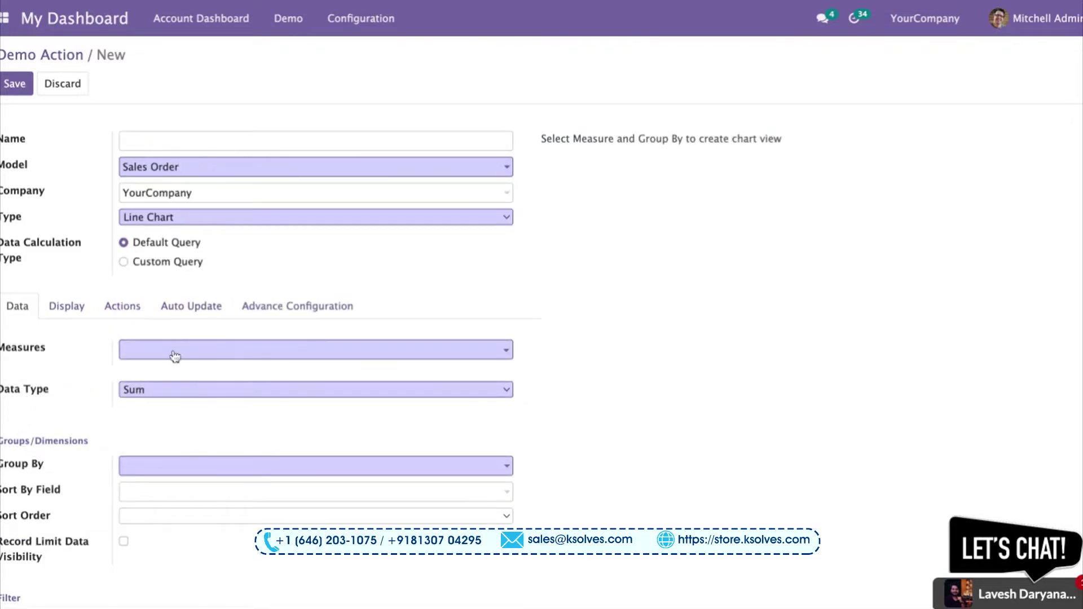
left_click(215, 355)
type("to")
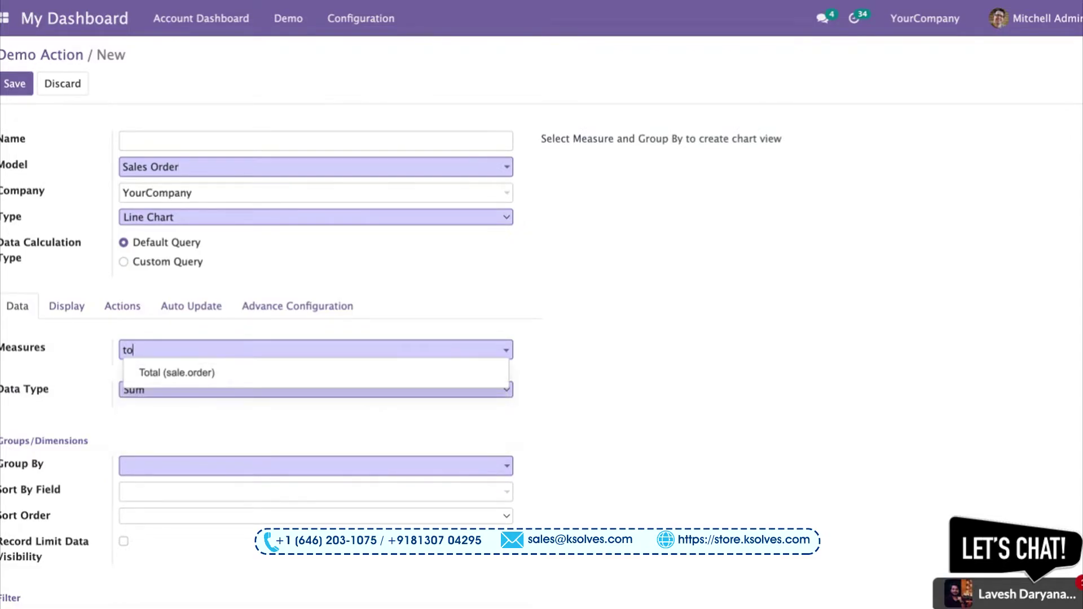
left_click(206, 372)
Step: Group the line chart by Order Date per hour and save it
left_click(199, 465)
type("order")
left_click(215, 489)
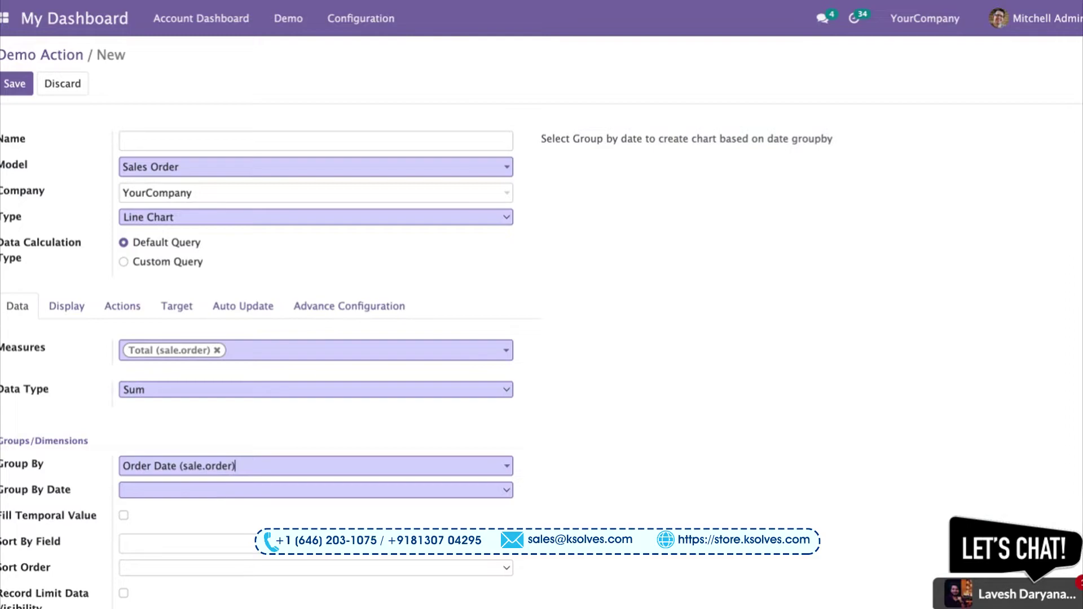
scroll(221, 484, "down", 2)
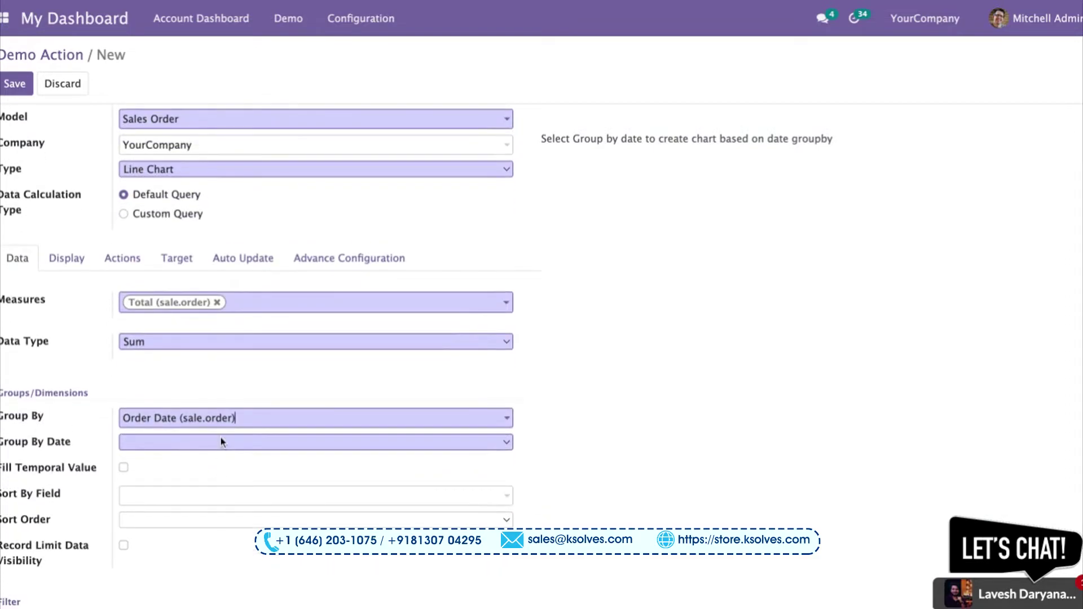
left_click(221, 443)
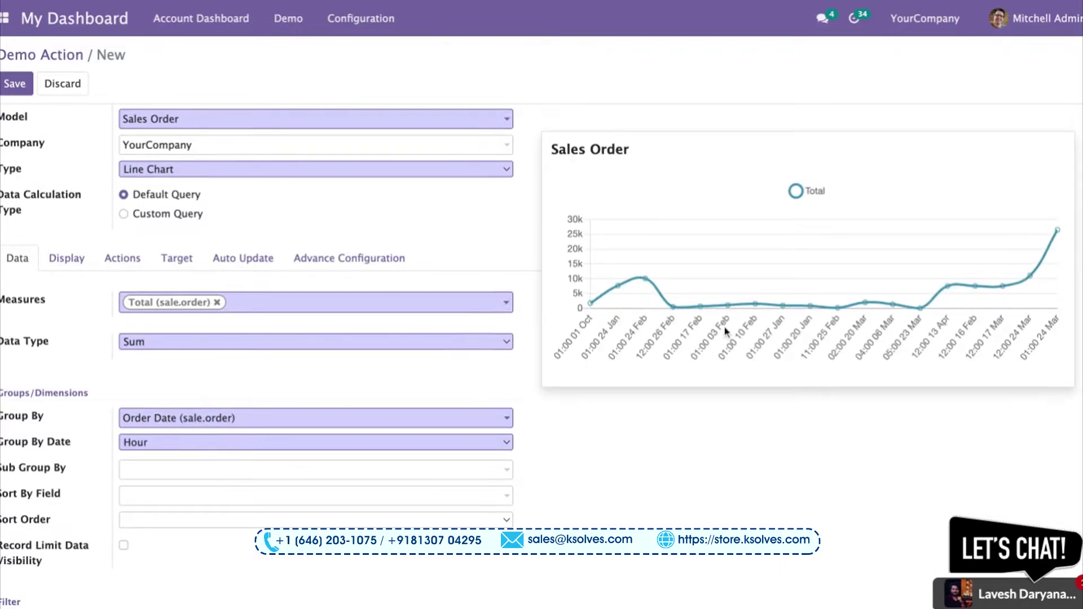
left_click(31, 92)
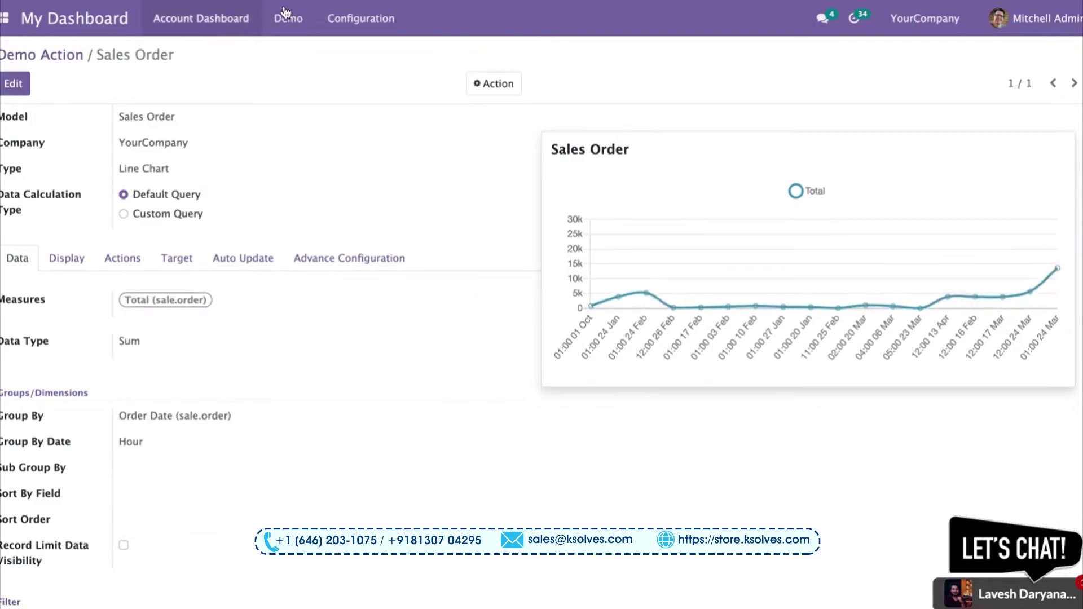
Step: Return to the Demo dashboard showing the new line chart and begin adding an Area Chart item
left_click(294, 21)
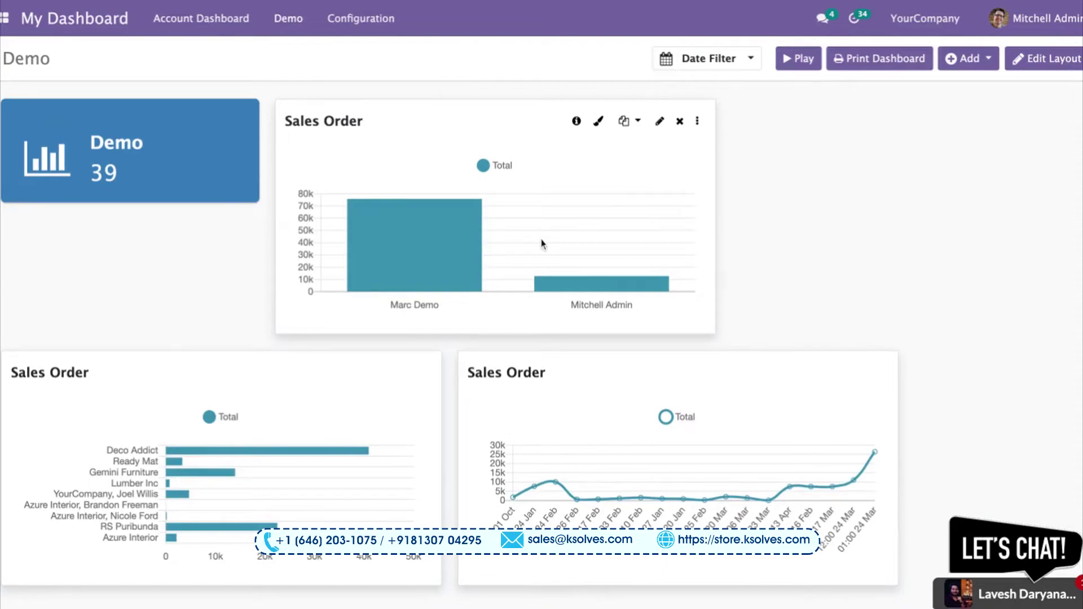
mouse_move(397, 206)
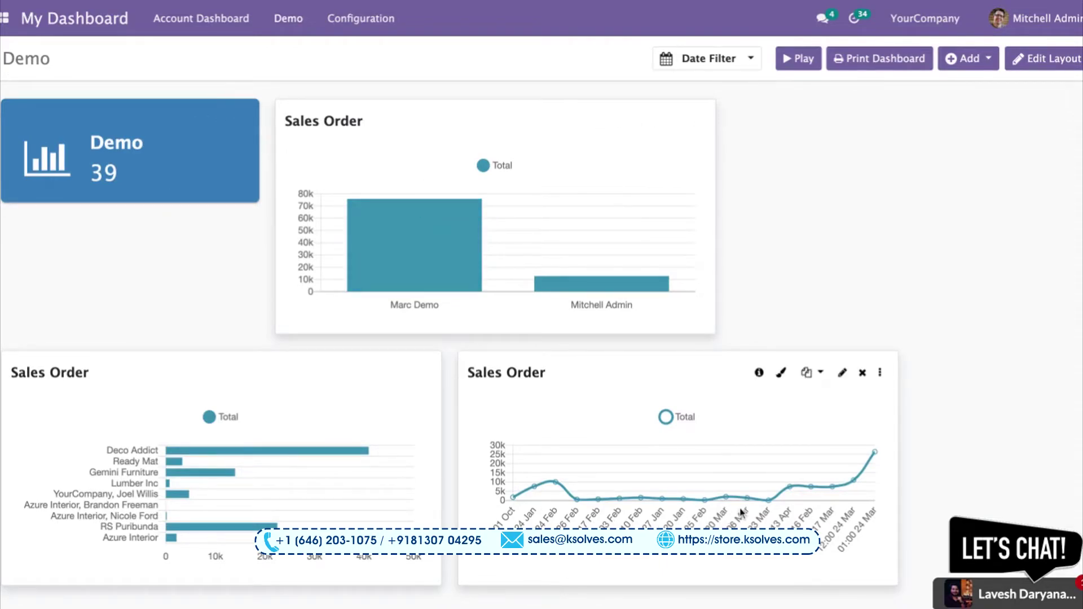
left_click(980, 63)
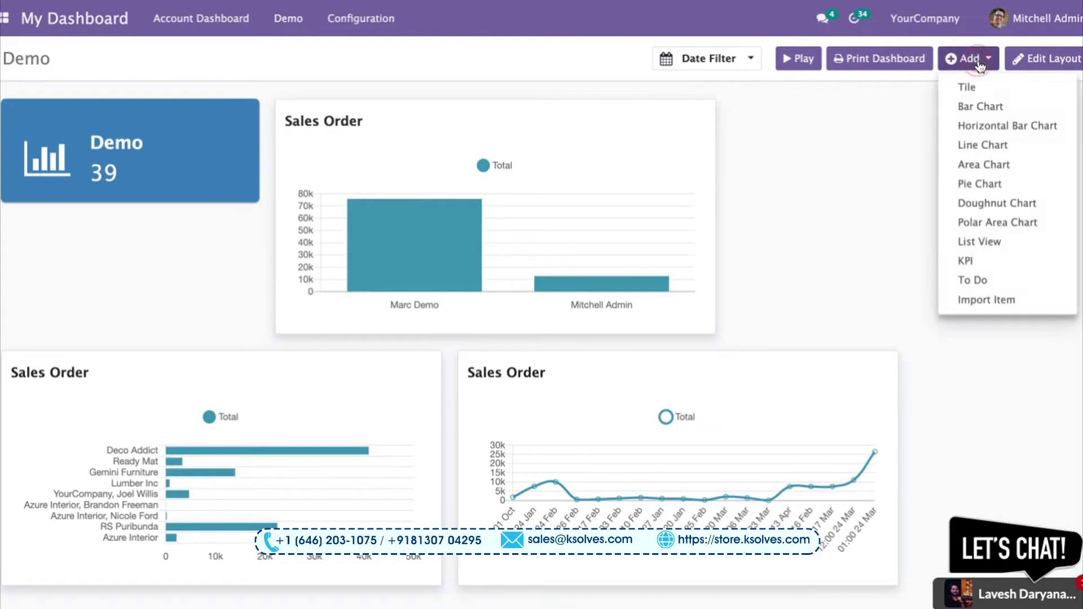
left_click(1003, 164)
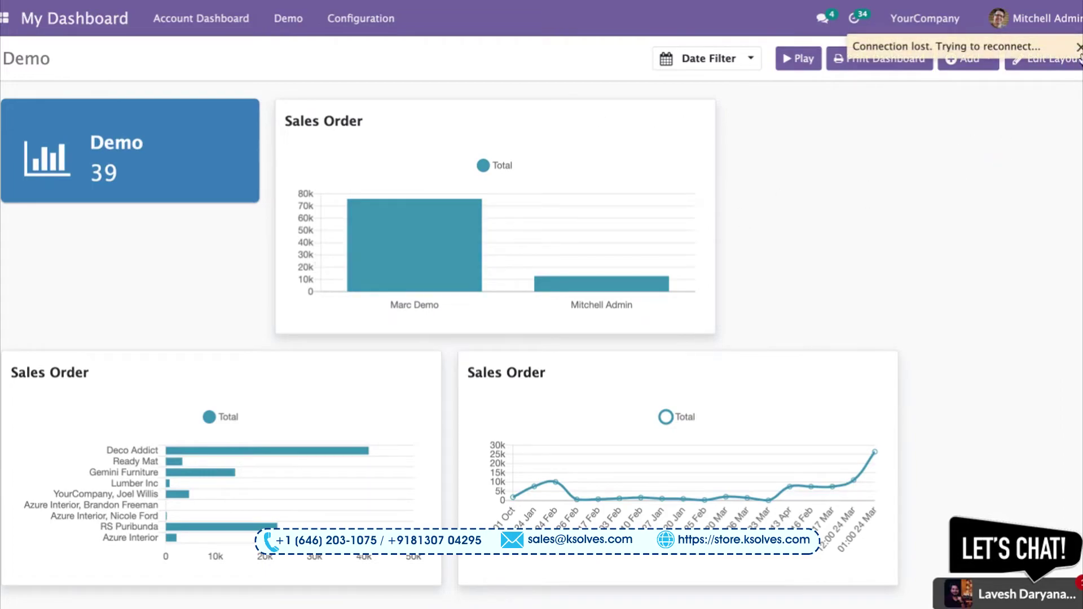
left_click(966, 59)
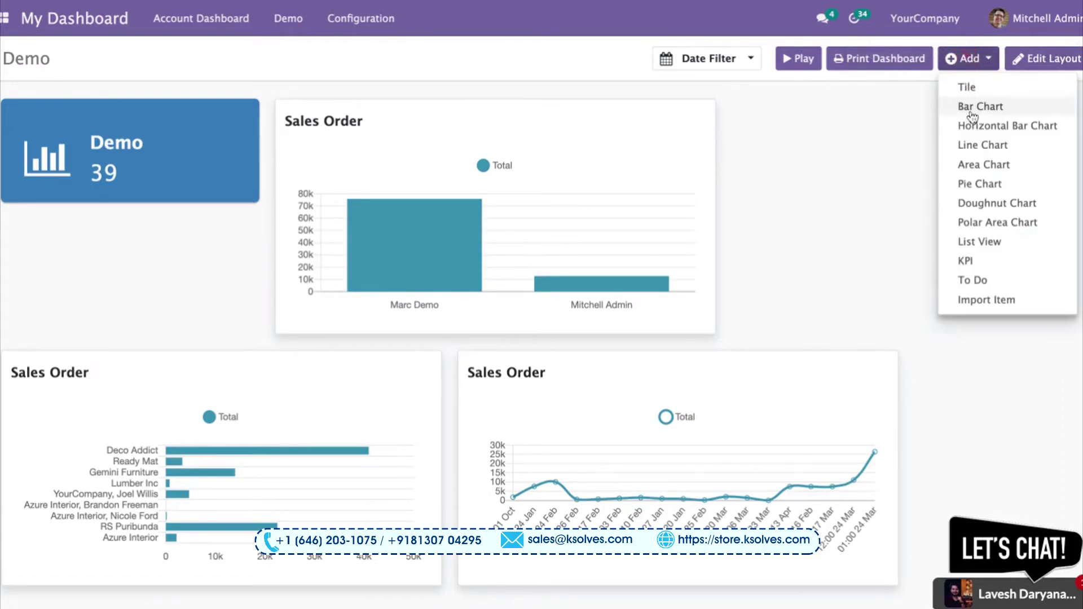
Step: Build the area chart on Sales Order with Total as measure, grouped by Taxes, and save
left_click(980, 164)
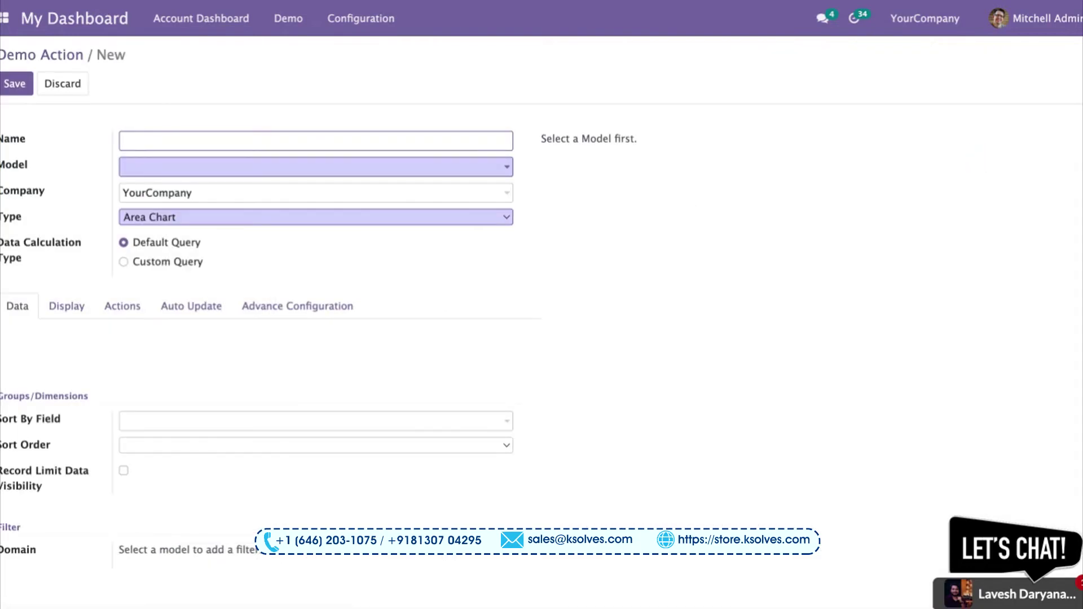
left_click(276, 169)
type("sale")
key("Down")
key("Return")
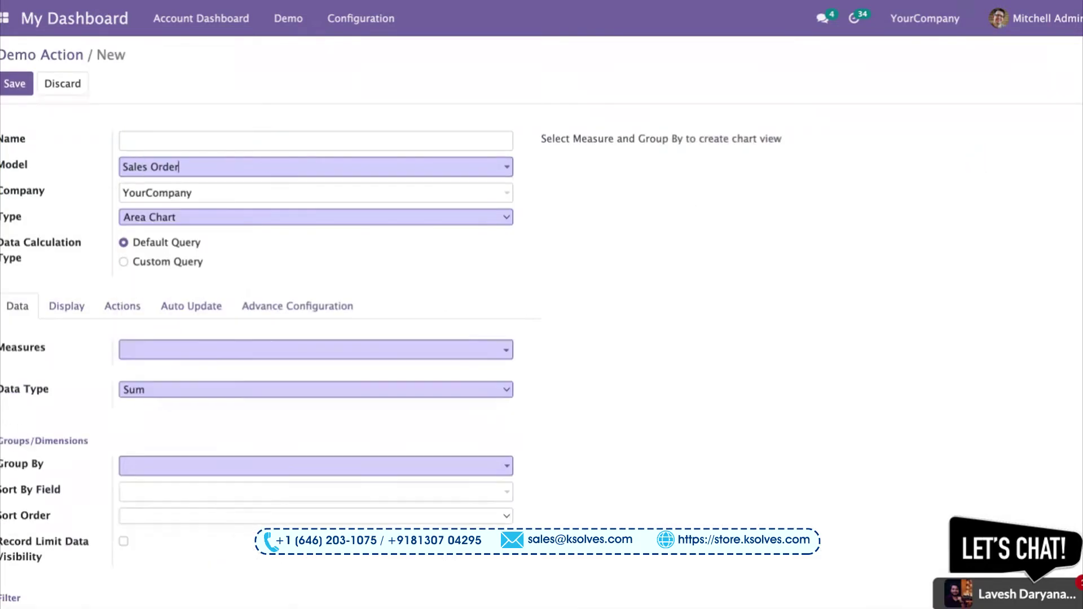
left_click(222, 351)
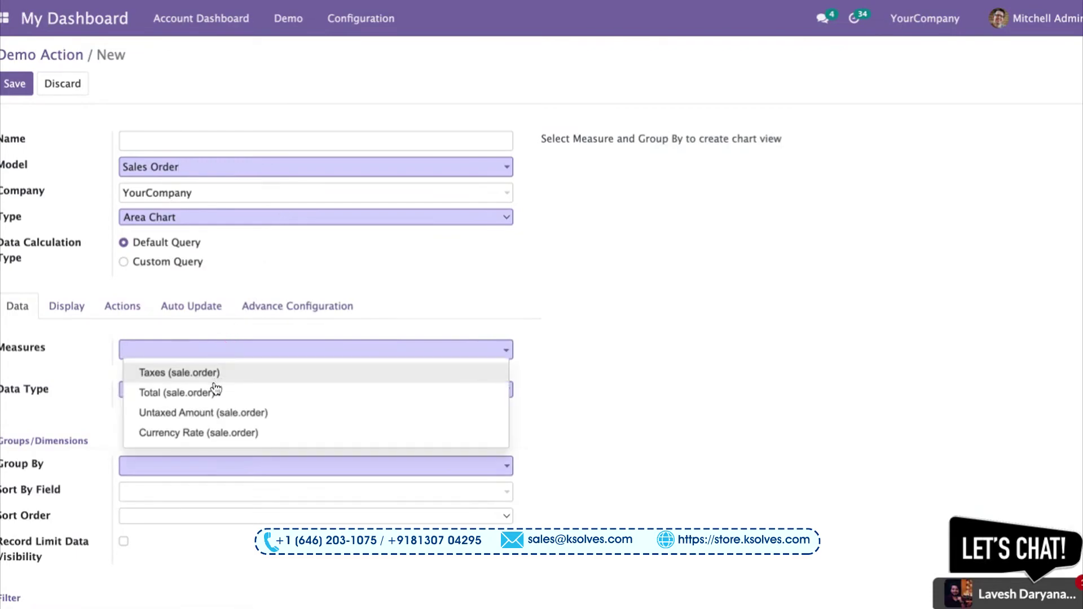
left_click(215, 390)
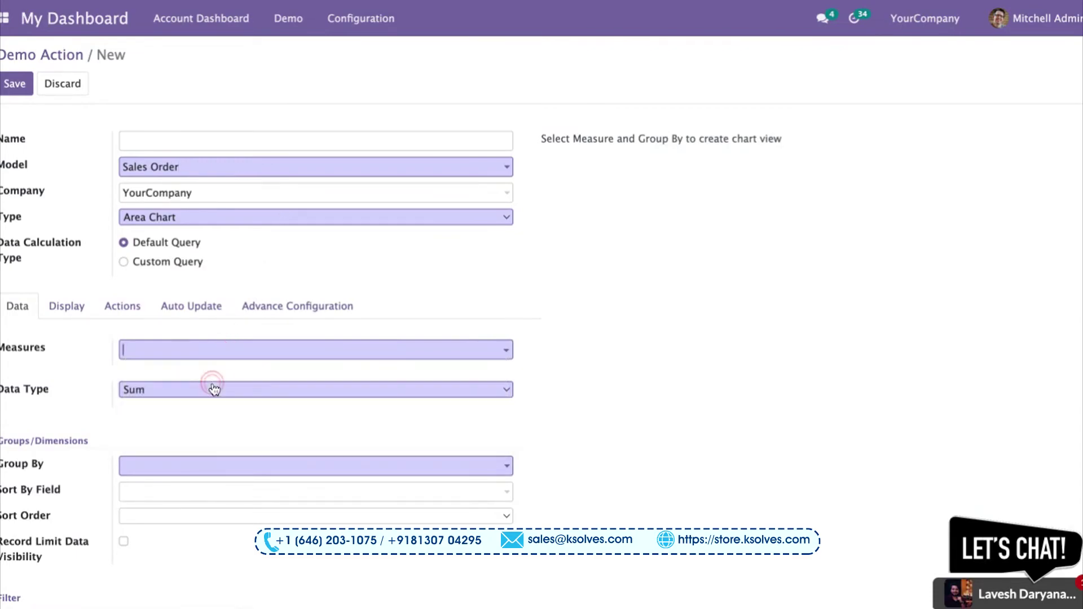
left_click(180, 470)
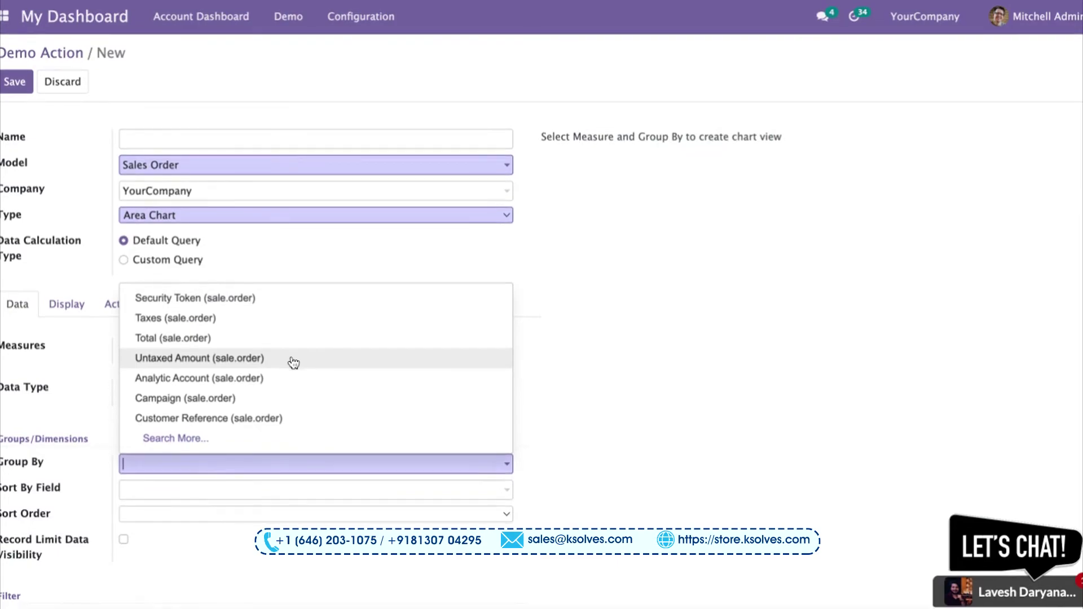
left_click(325, 318)
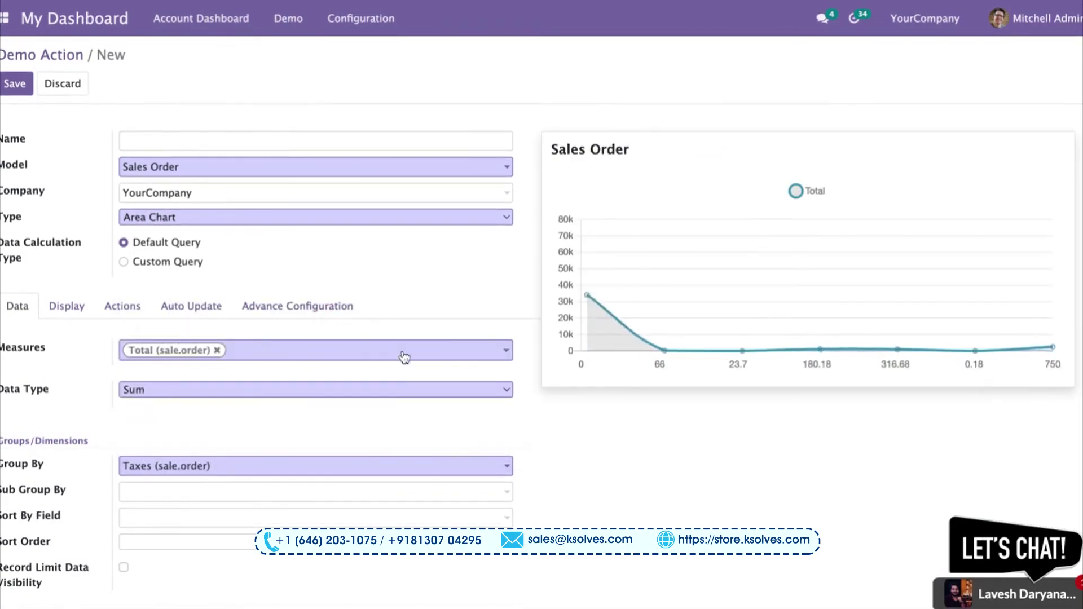
left_click(10, 93)
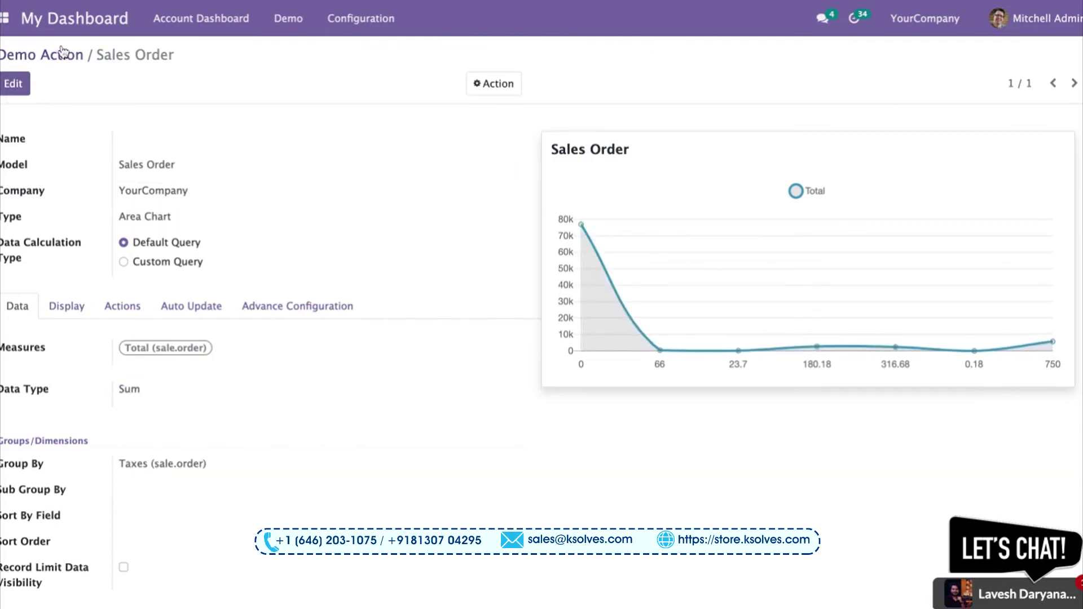
Step: Return to the Demo dashboard and scroll down to check the Taxes area chart, then back up
left_click(286, 19)
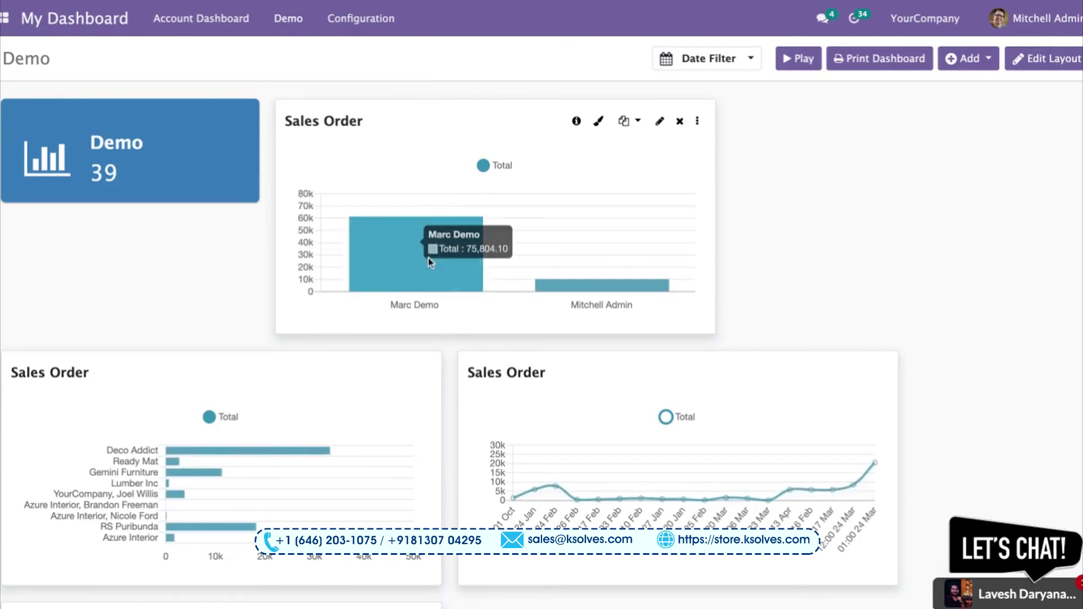
scroll(536, 480, "down", 2)
scroll(537, 481, "down", 3)
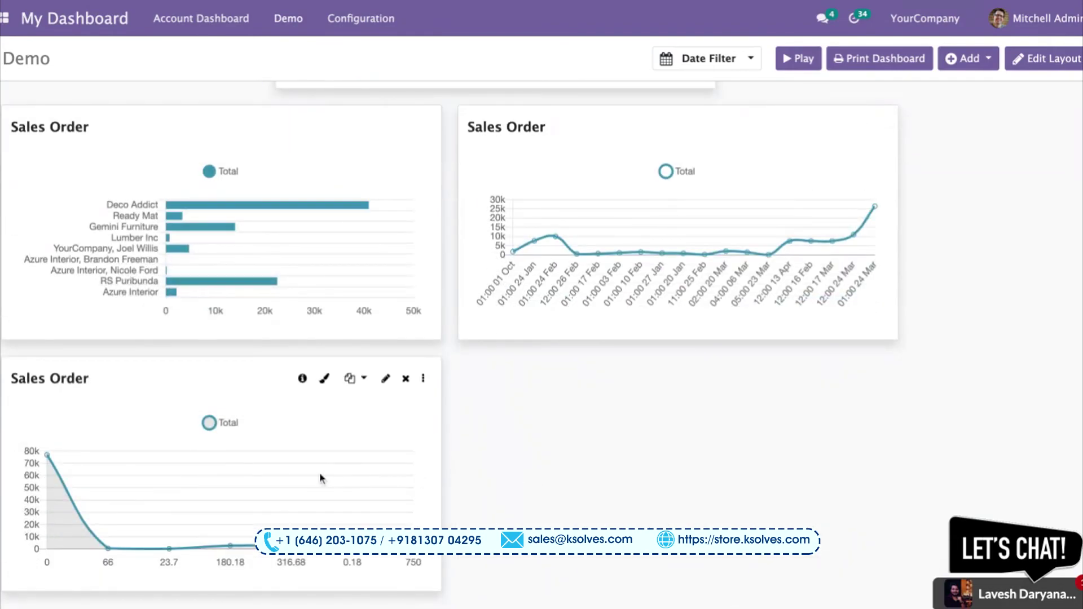
scroll(377, 404, "up", 2)
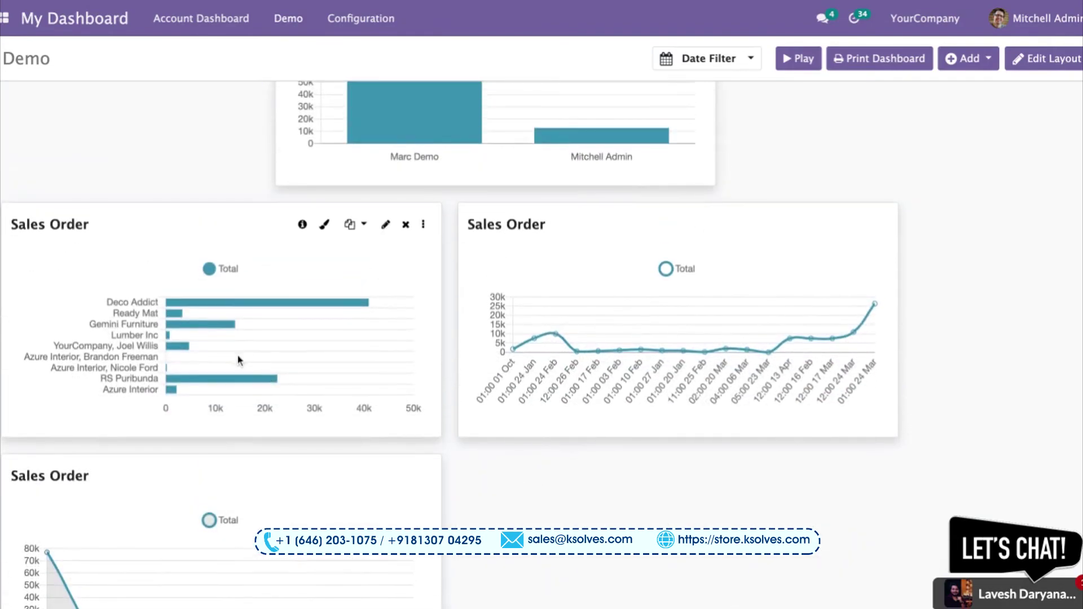
scroll(231, 356, "up", 2)
scroll(231, 358, "up", 1)
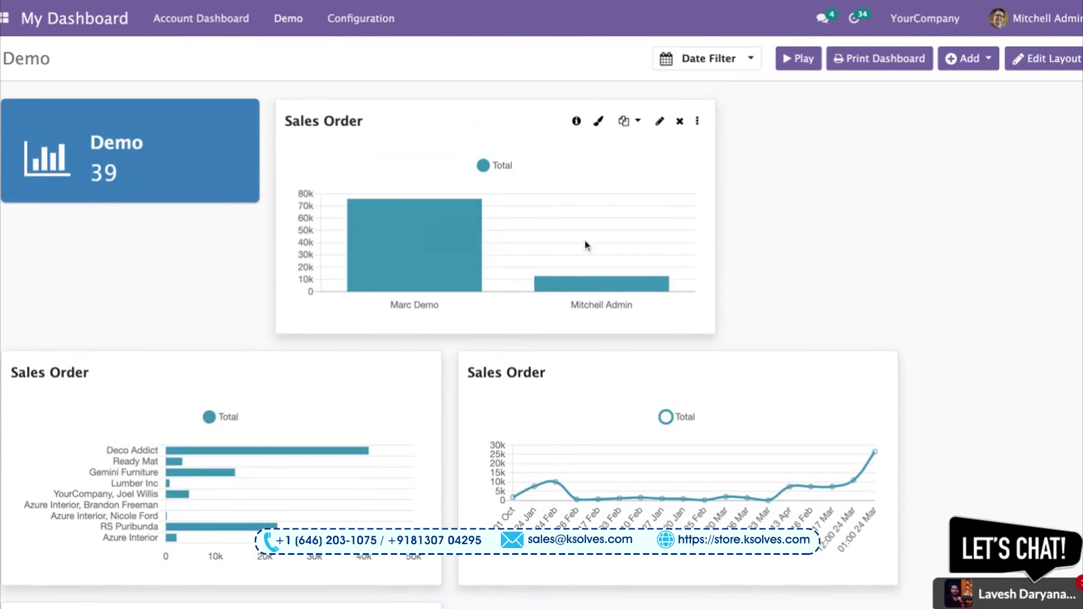